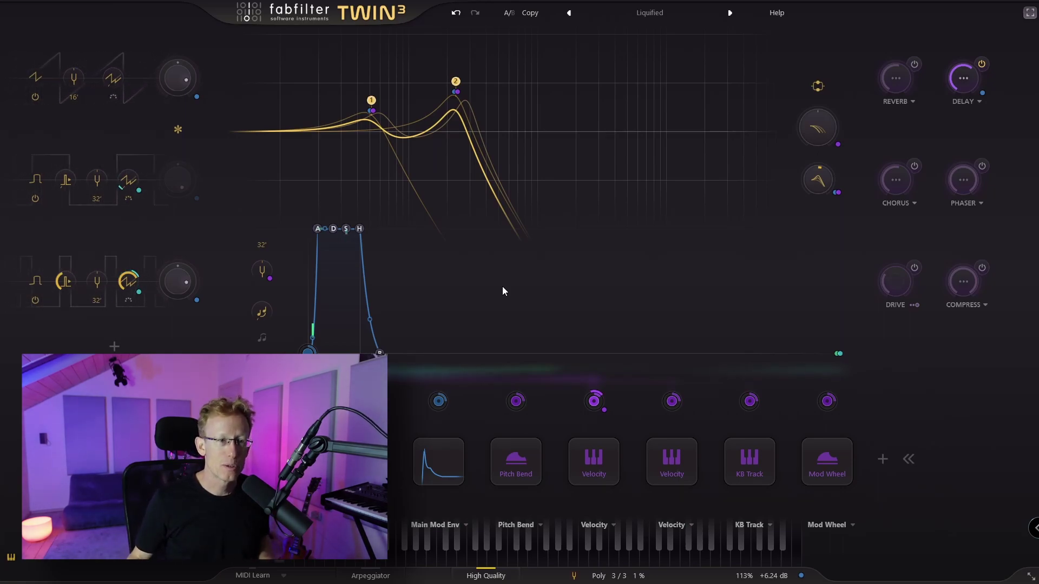
# Step: Load the Clean preset and delete its 4000 Hz filter
pyautogui.click(661, 12)
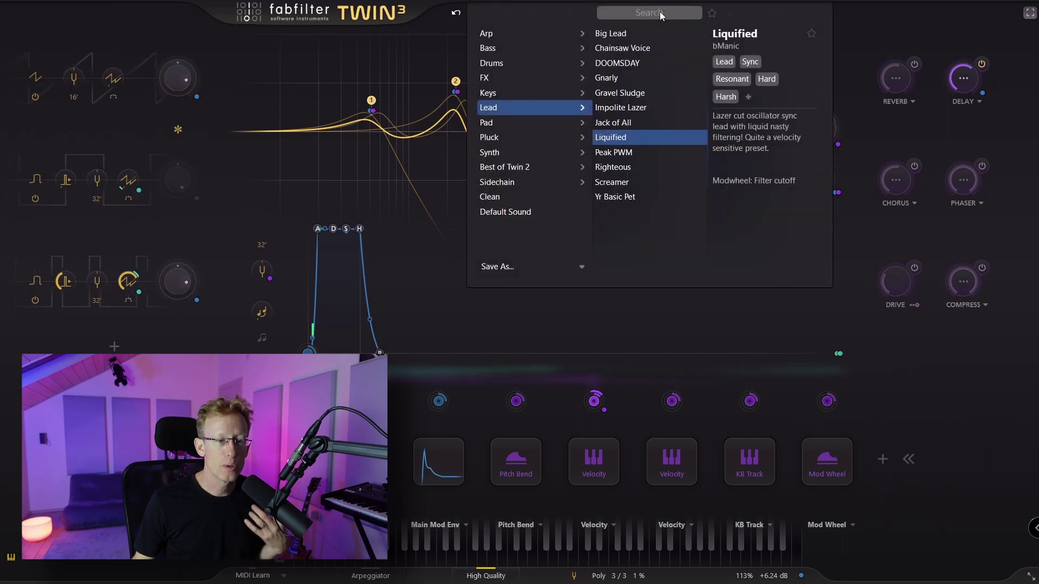
pyautogui.click(511, 196)
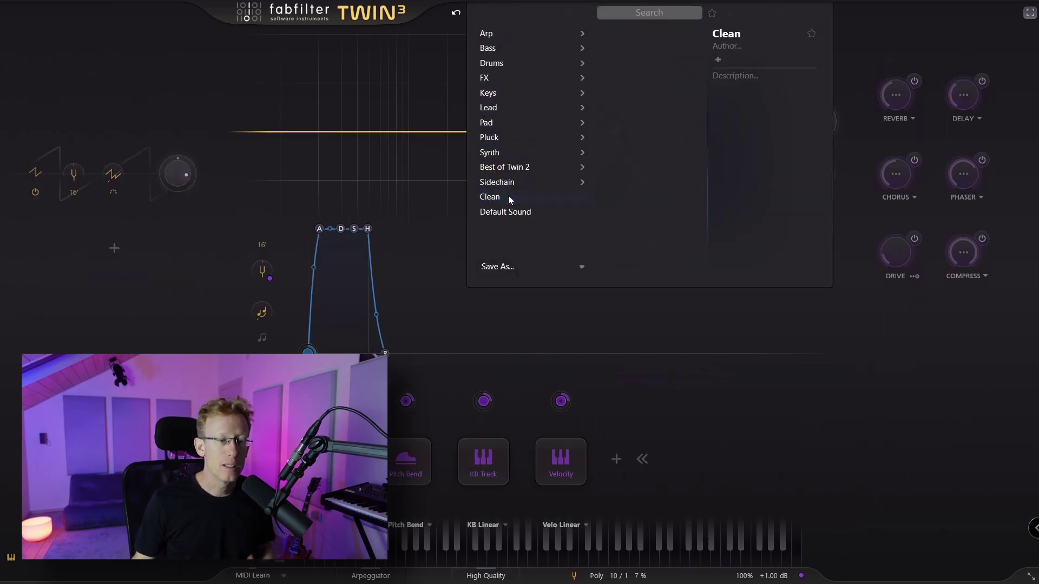
pyautogui.click(397, 78)
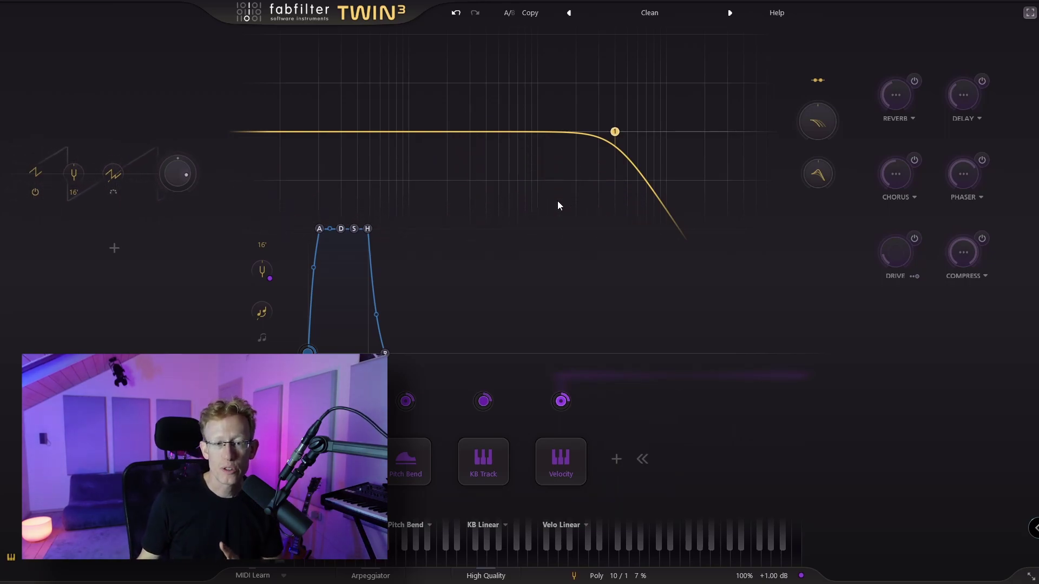
pyautogui.moveTo(618, 133)
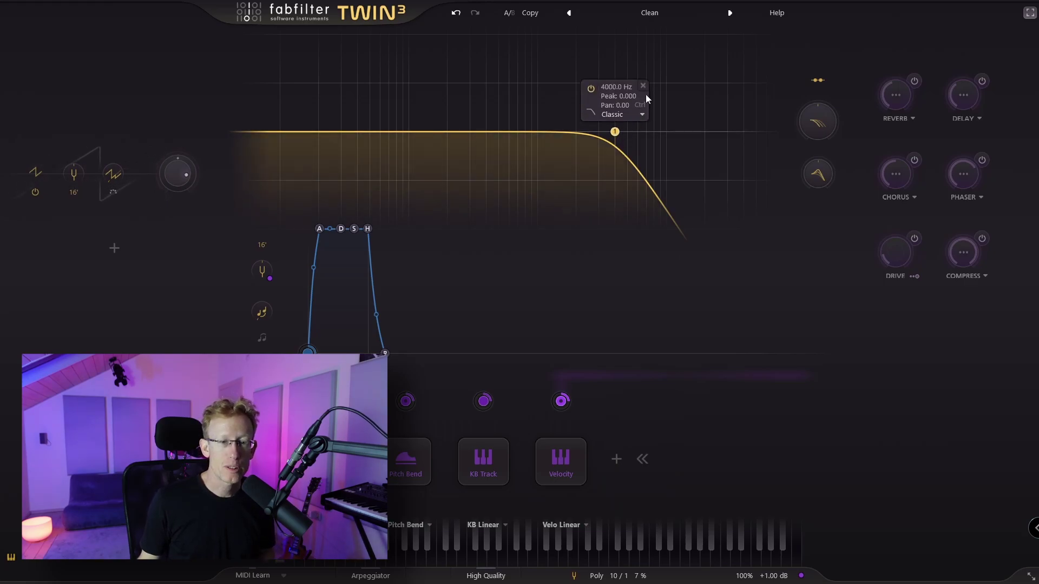
pyautogui.click(642, 86)
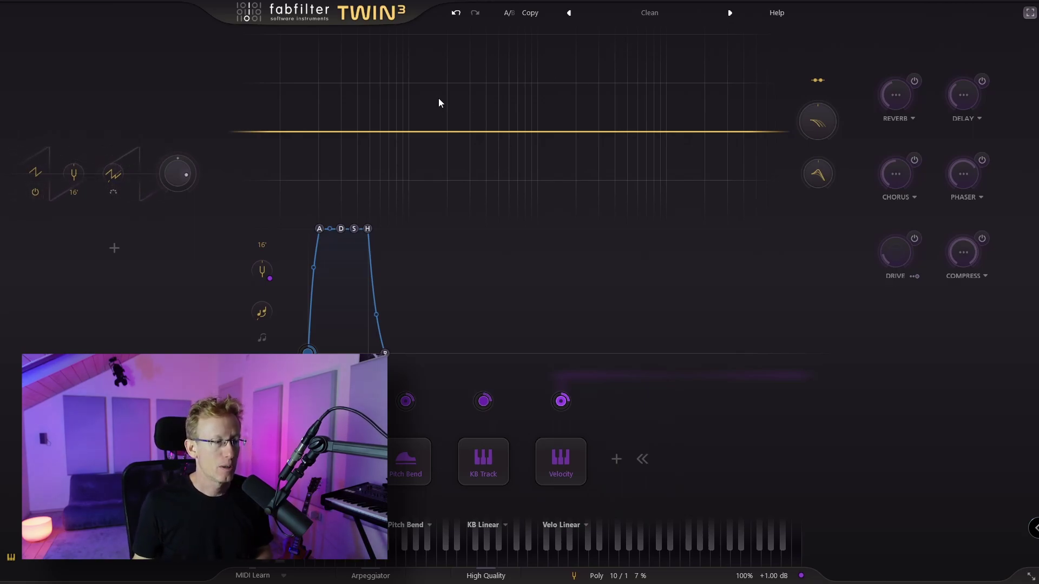
# Step: Try the Square waveform on the oscillator and switch it back to Sawtooth
pyautogui.click(35, 173)
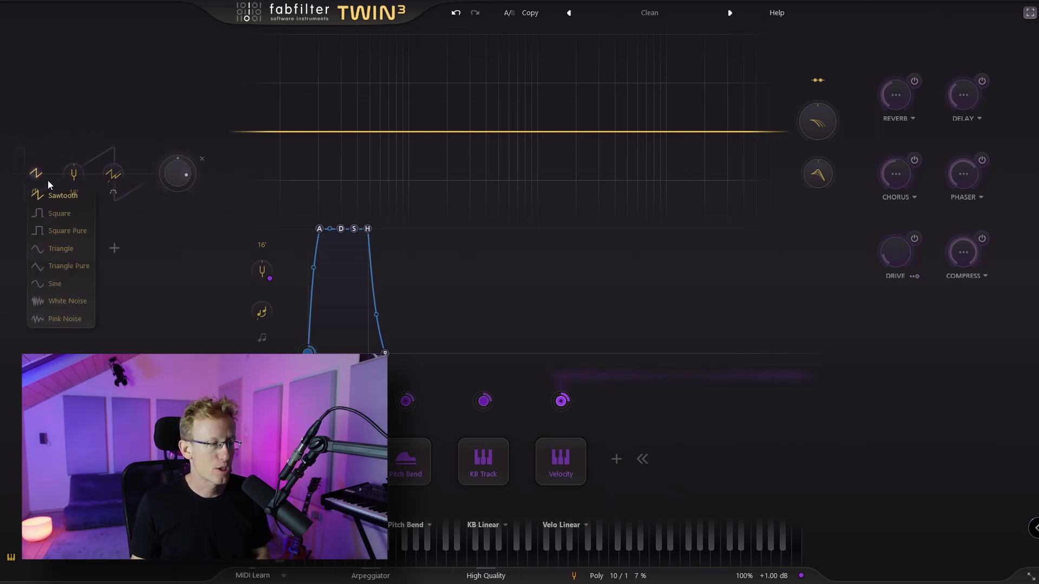
pyautogui.click(61, 213)
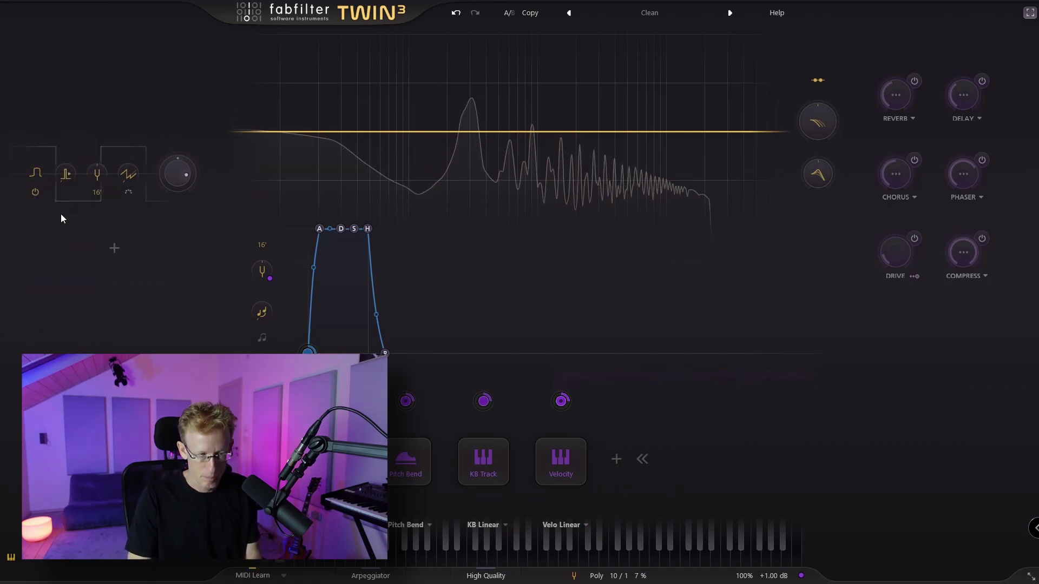
pyautogui.click(38, 176)
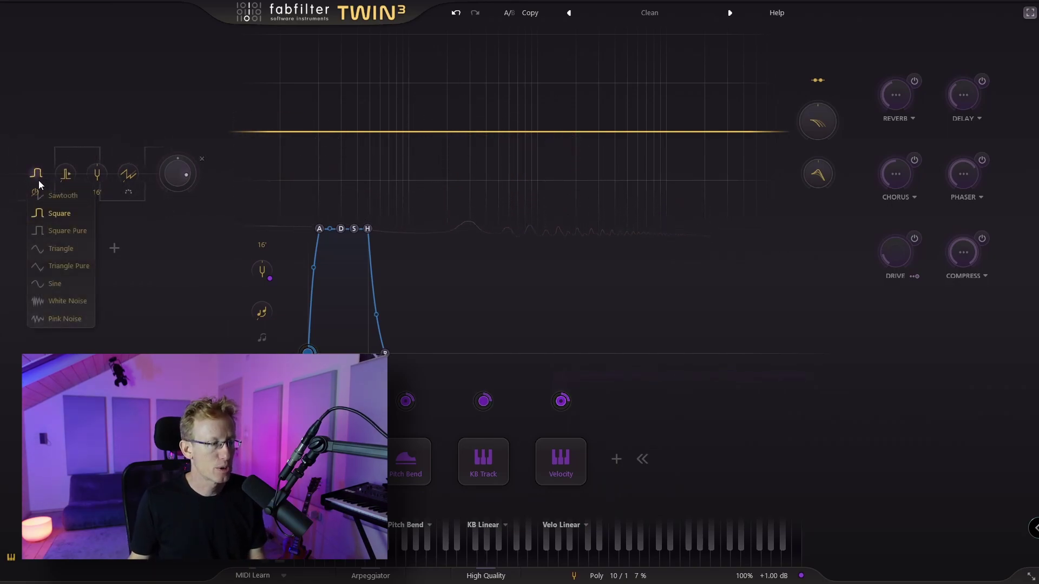
pyautogui.click(43, 196)
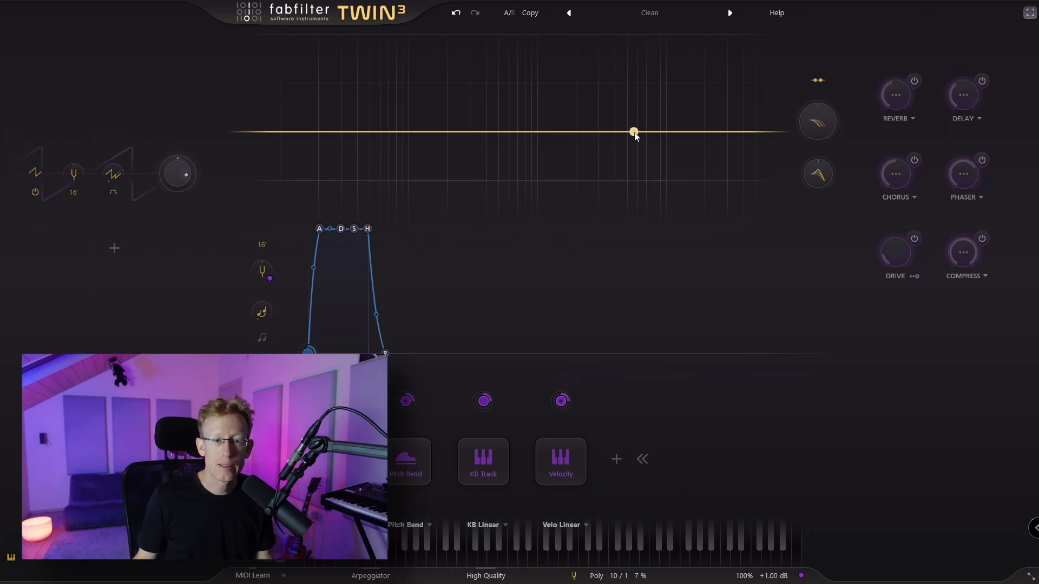
# Step: Add one filter at about 7937 Hz and a second filter at about 1227 Hz on the filter curve
pyautogui.moveTo(533, 133)
pyautogui.moveTo(532, 131); pyautogui.dragTo(653, 135)
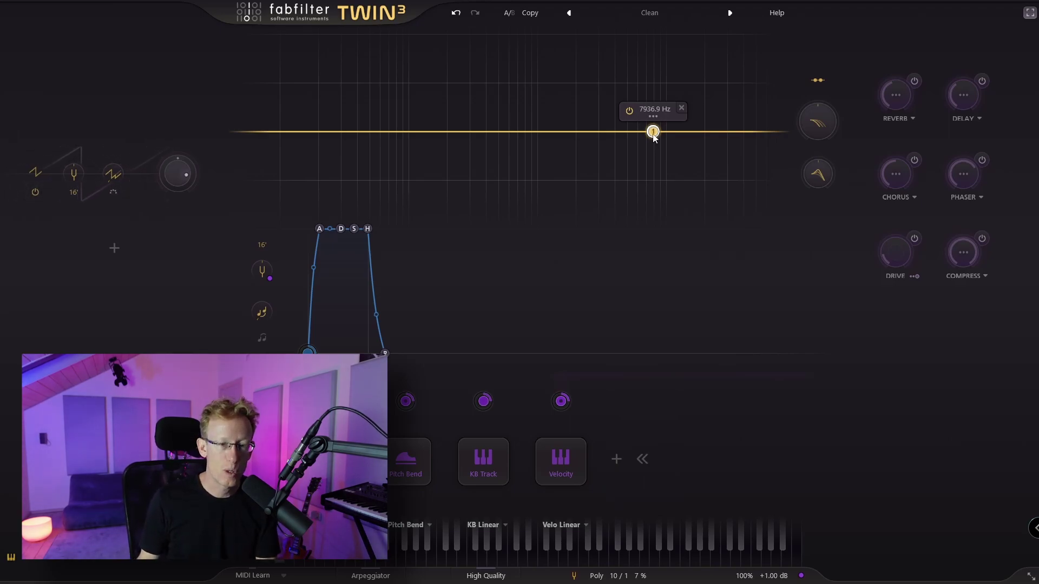
pyautogui.click(549, 132)
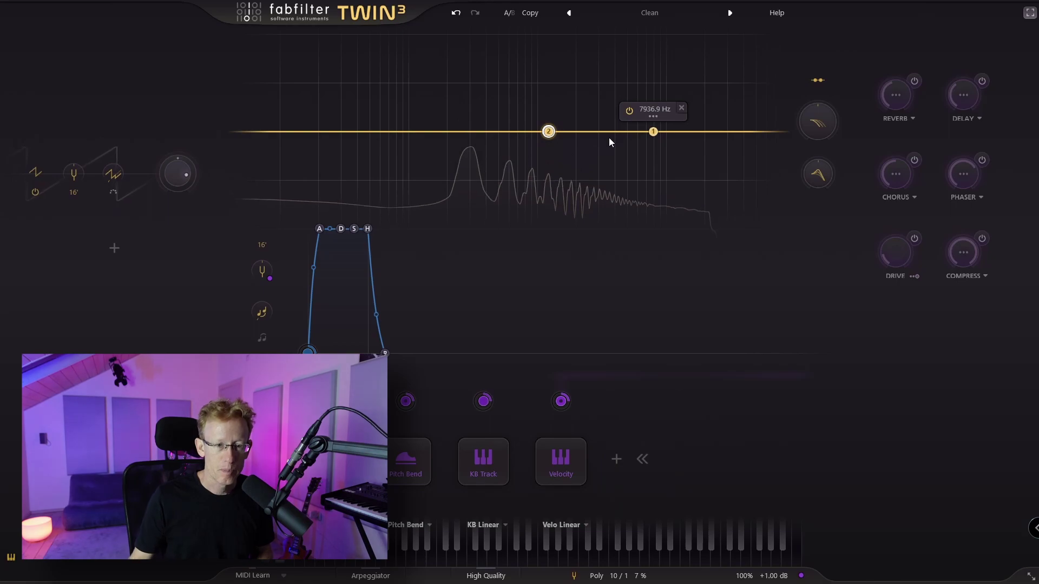
pyautogui.click(653, 132)
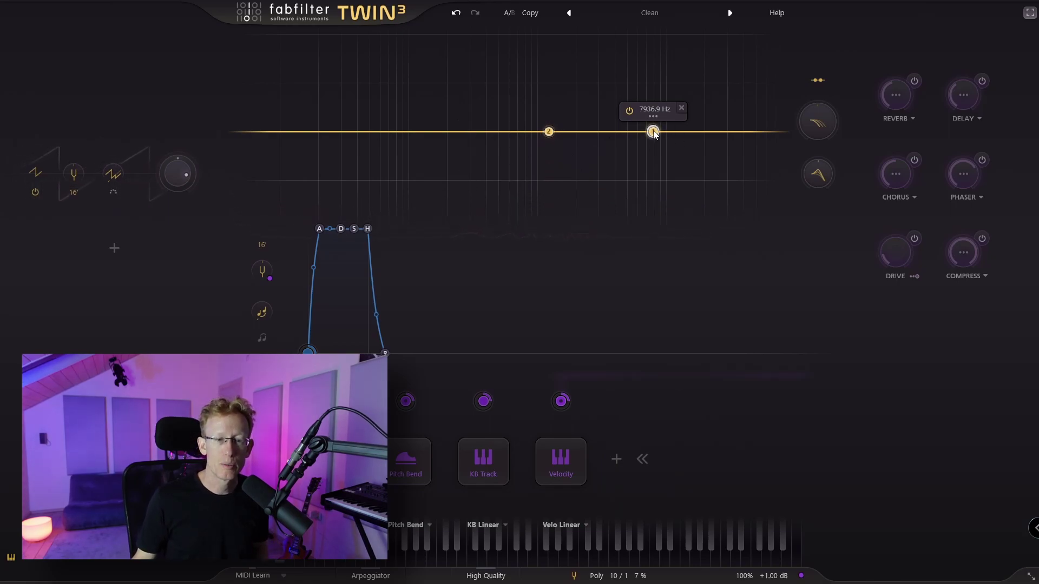
# Step: Change the shape of filter 1 from Bell to Low Pass
pyautogui.moveTo(654, 120)
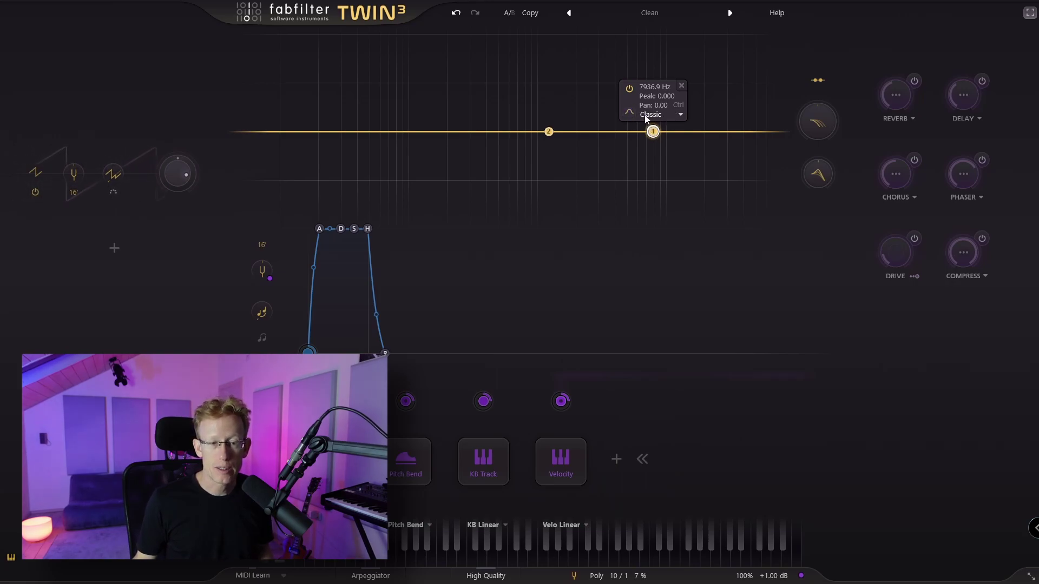
pyautogui.click(629, 112)
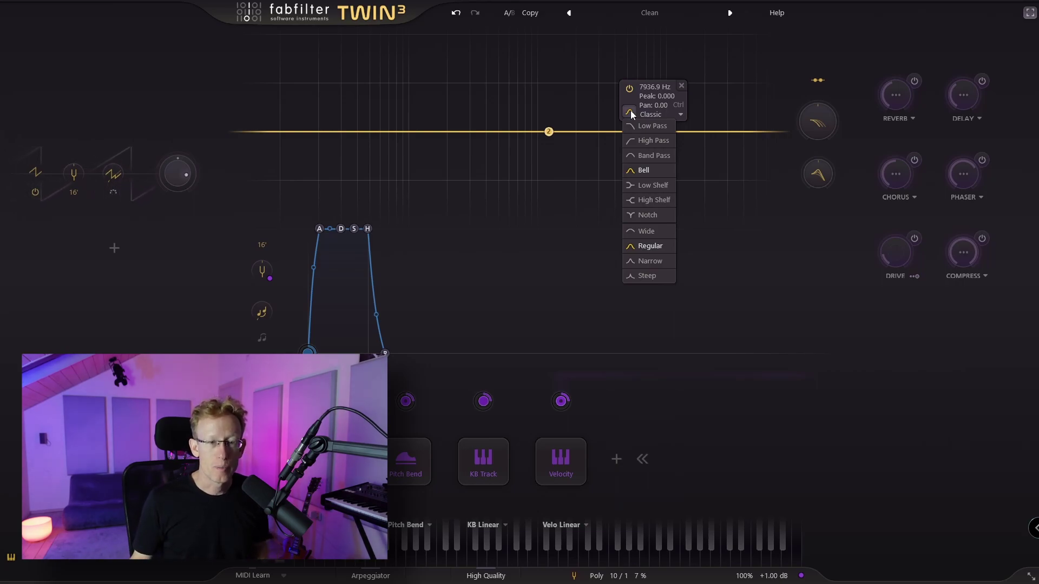
pyautogui.click(657, 126)
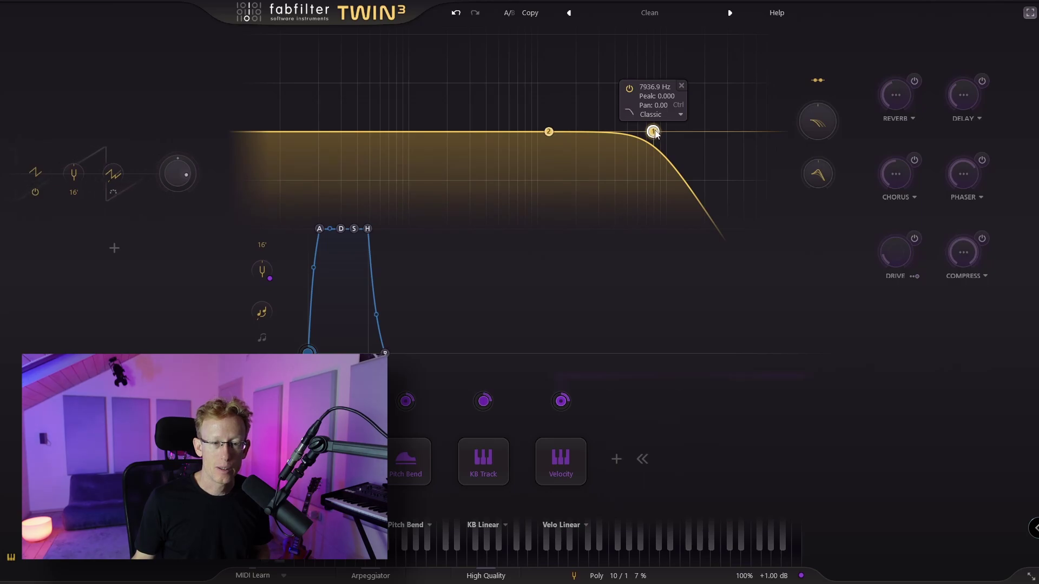
# Step: Set filter 1 to about 1489 Hz with a 0.333 peak, and move filter 2 well below it with a slight boost
pyautogui.moveTo(653, 131); pyautogui.dragTo(653, 98)
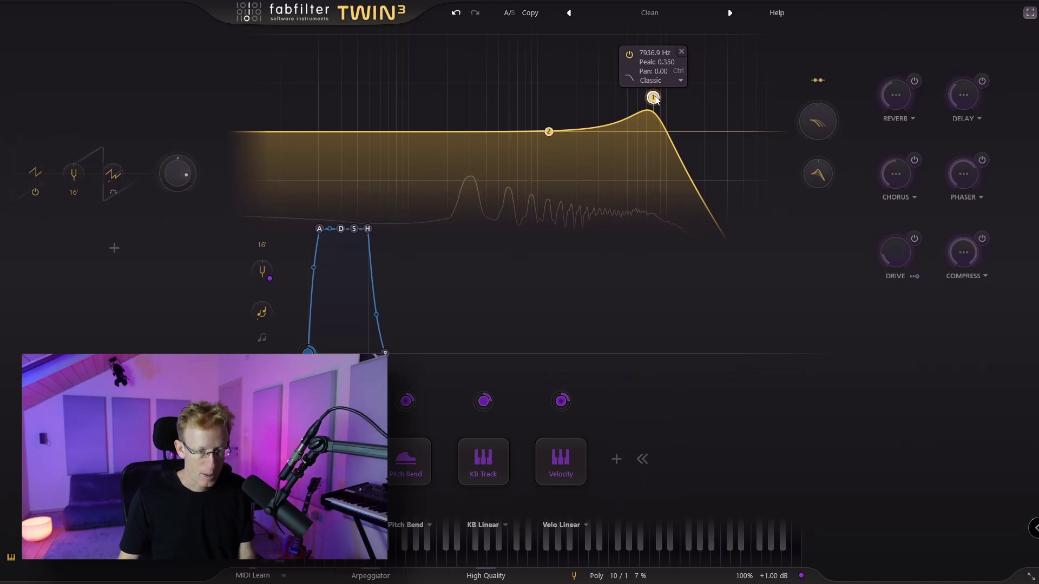
pyautogui.moveTo(654, 97); pyautogui.dragTo(582, 97)
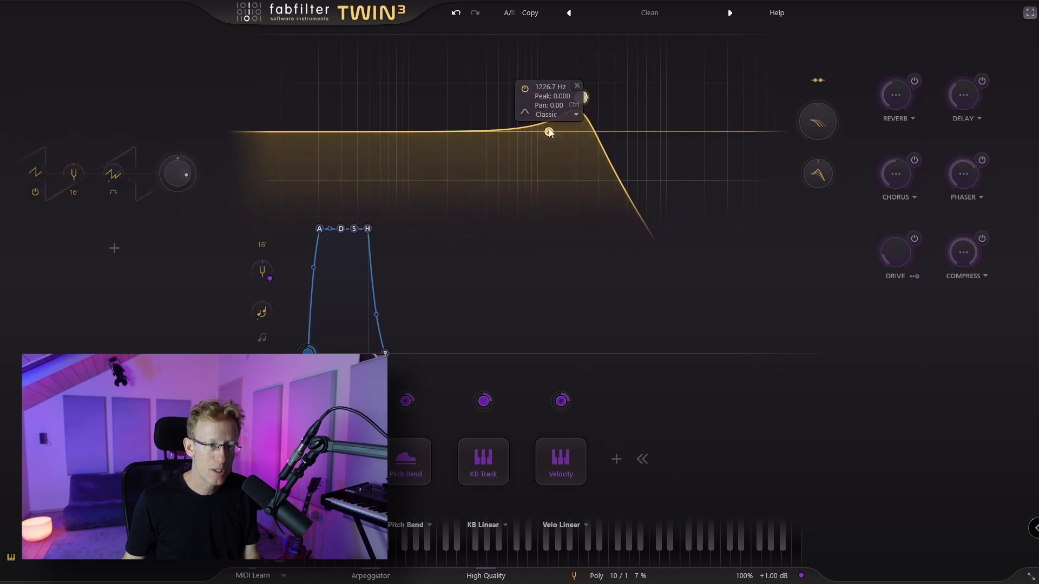
pyautogui.moveTo(549, 133); pyautogui.dragTo(425, 117)
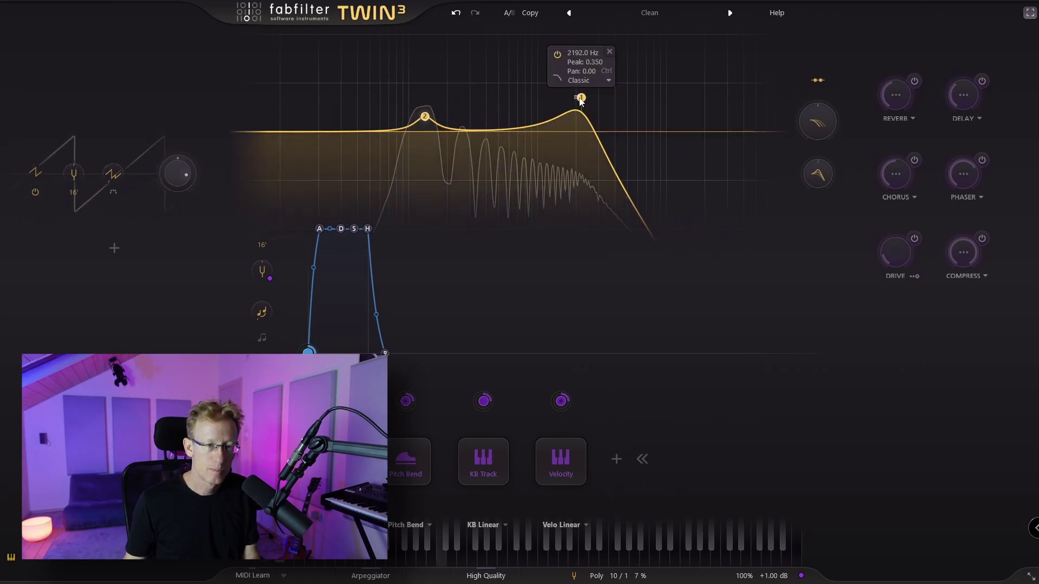
pyautogui.moveTo(580, 98); pyautogui.dragTo(560, 99)
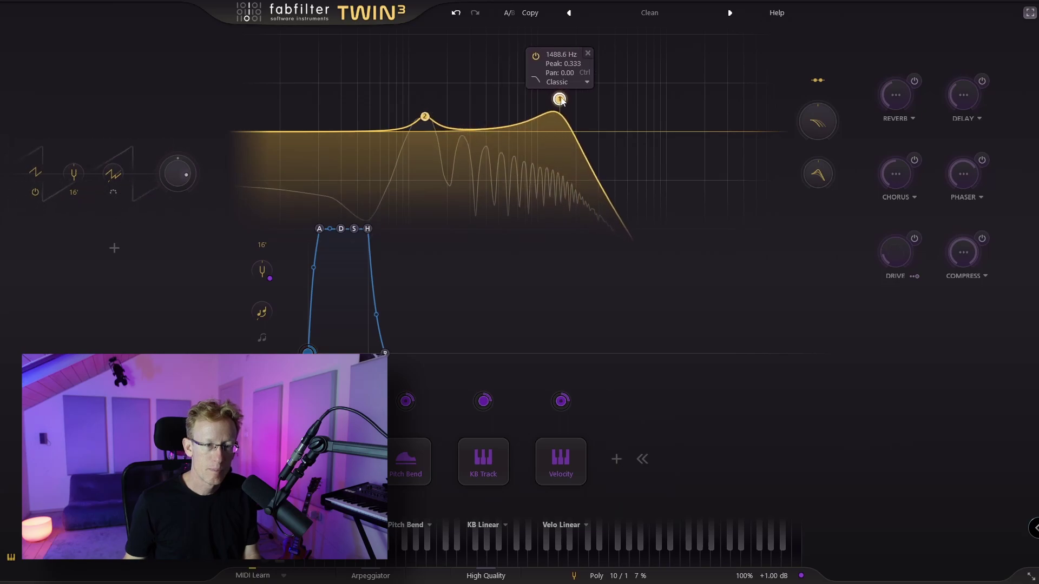
pyautogui.click(587, 82)
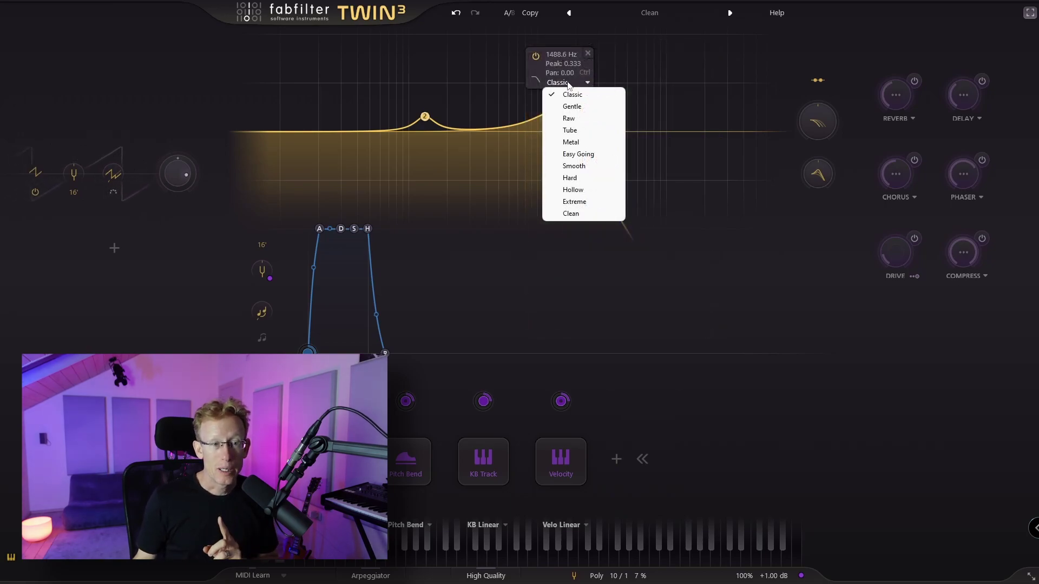
pyautogui.click(536, 80)
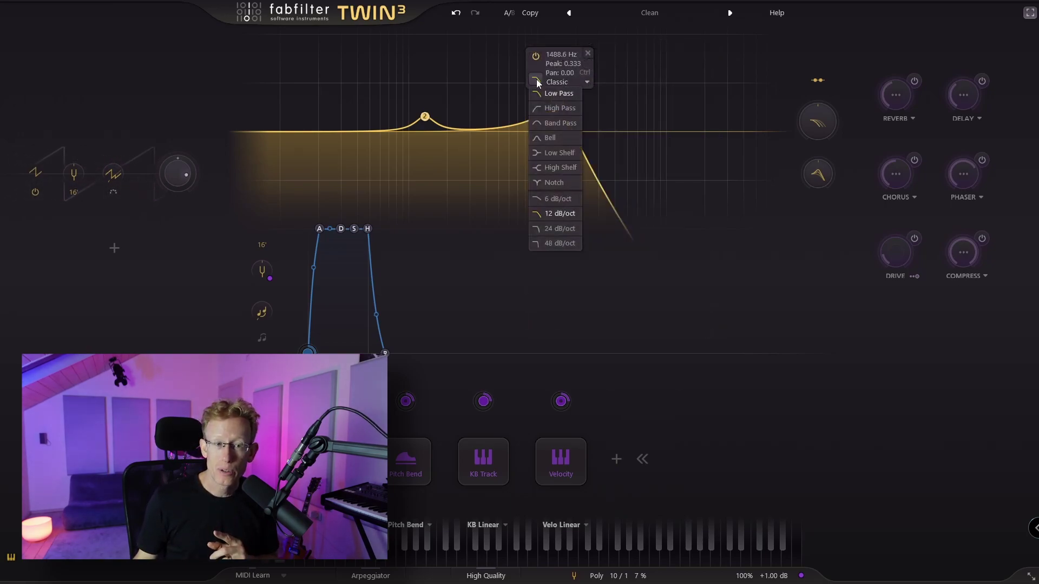
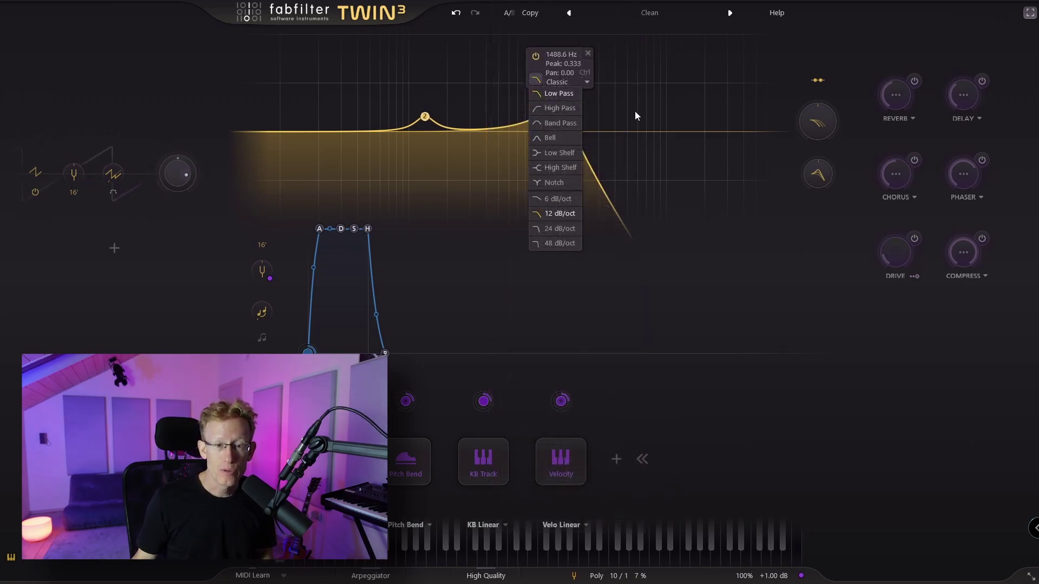
pyautogui.click(635, 112)
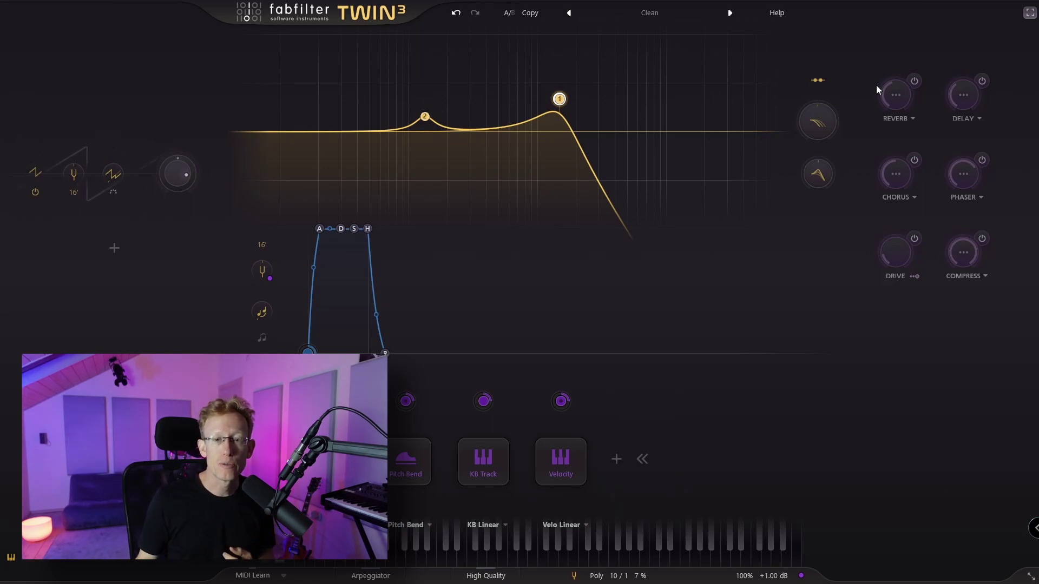
pyautogui.click(818, 80)
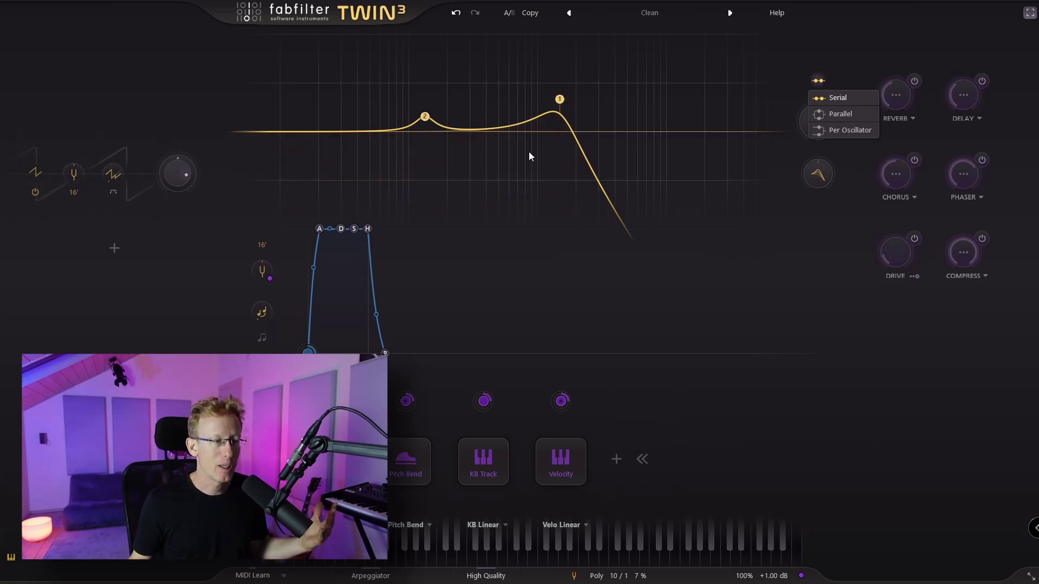
# Step: Add a second oscillator below the first one
pyautogui.click(115, 246)
pyautogui.click(115, 249)
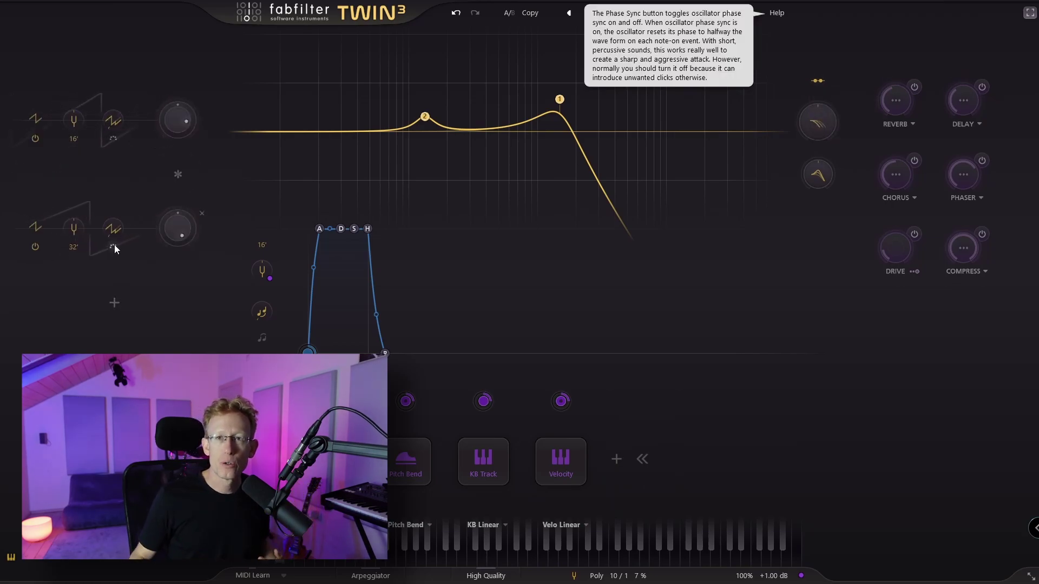
# Step: Enable the reverb effect and open its time, brightness and predelay settings
pyautogui.moveTo(316, 264)
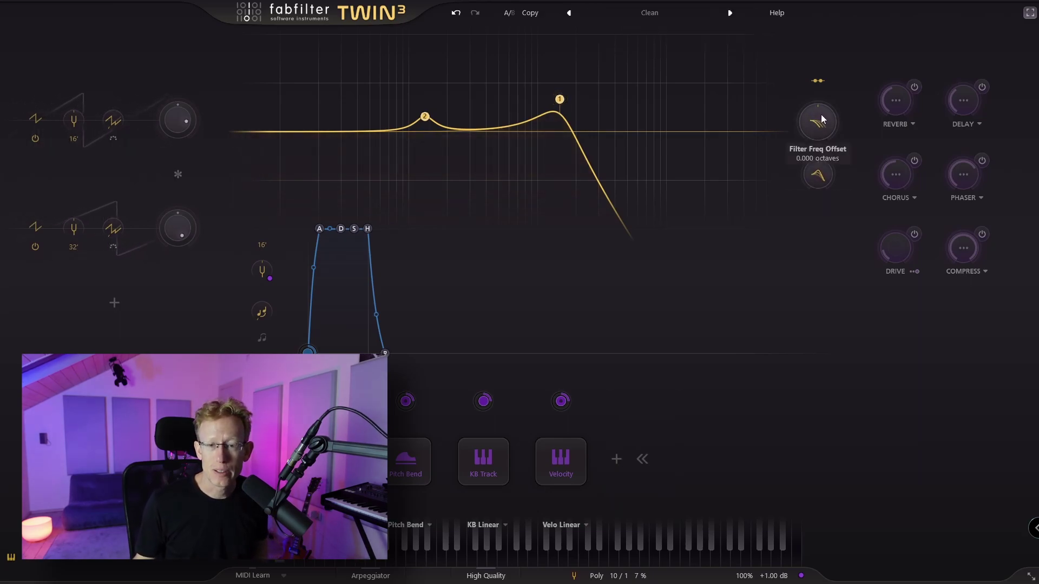
pyautogui.moveTo(820, 115)
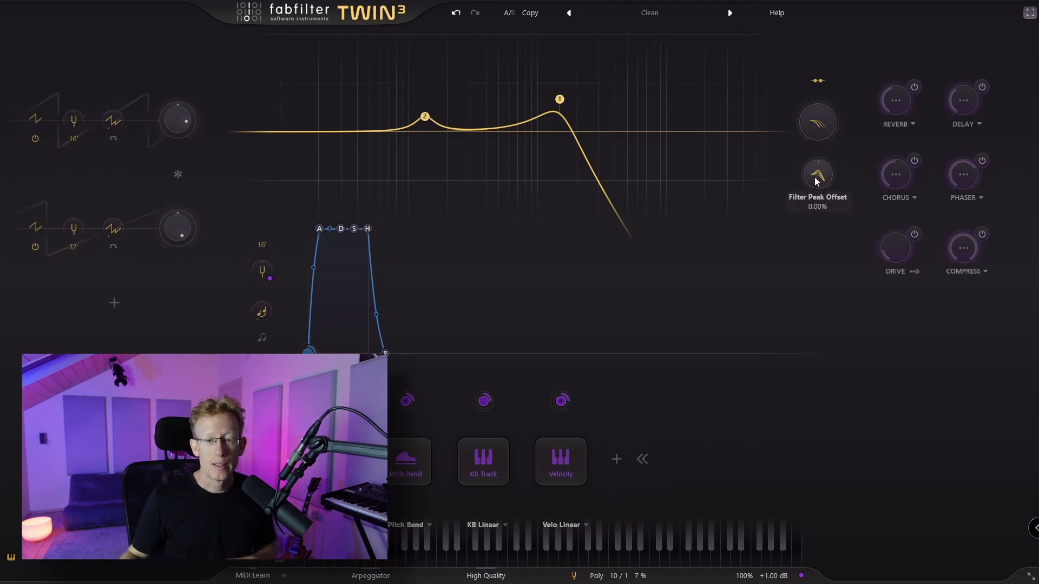
pyautogui.moveTo(817, 181)
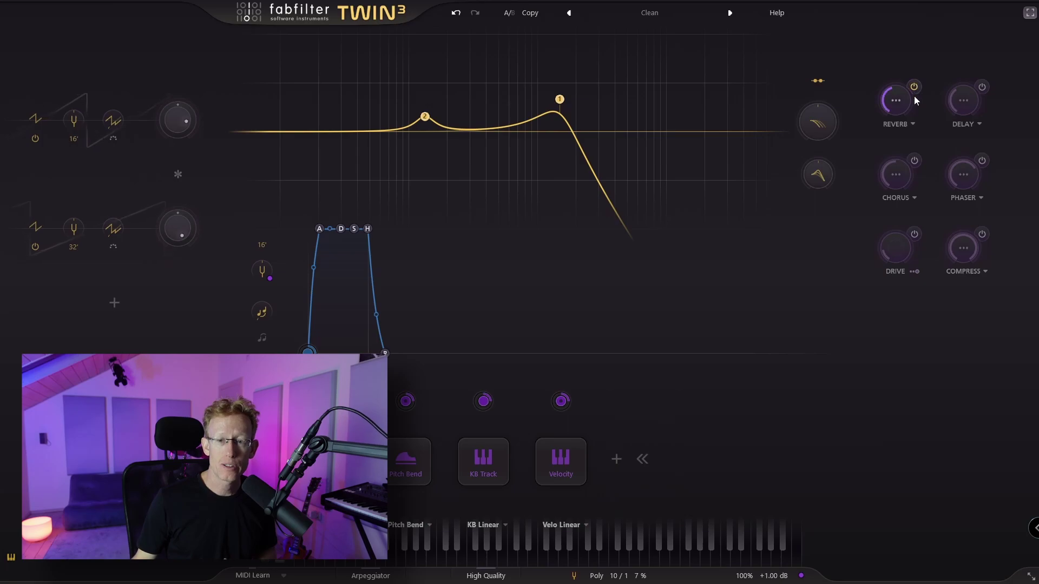
pyautogui.moveTo(893, 101)
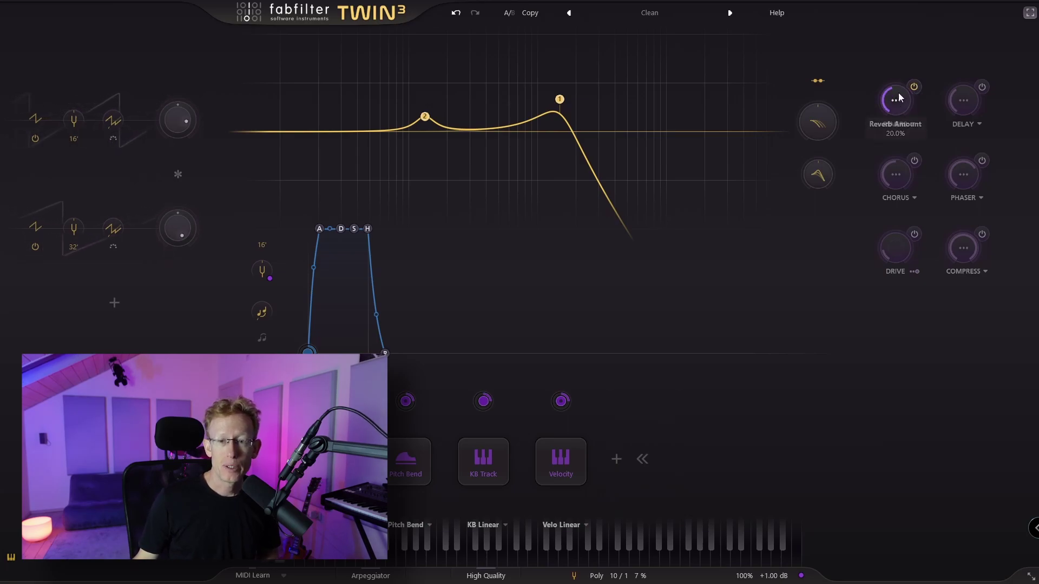
pyautogui.click(895, 101)
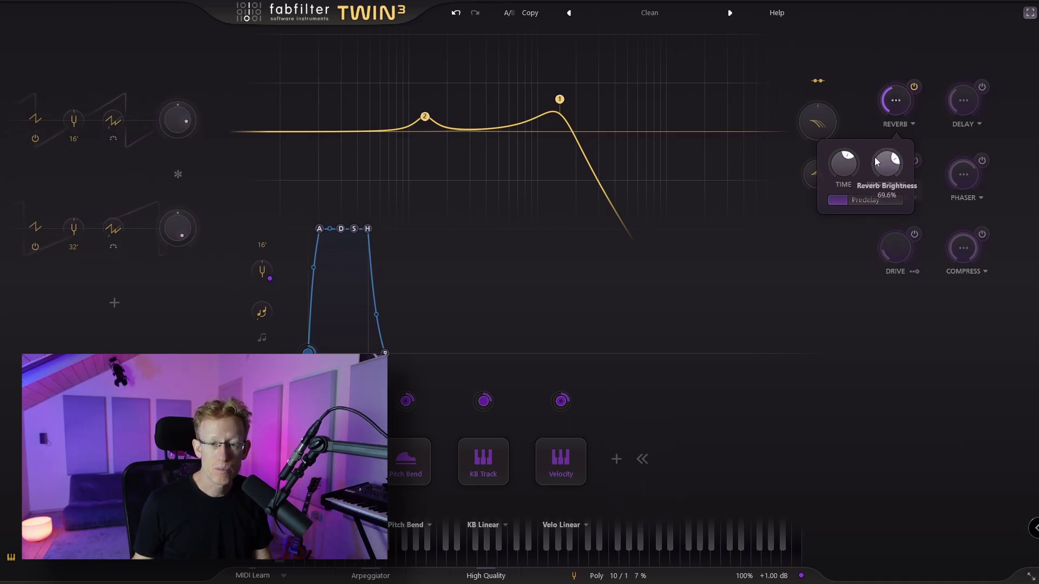
# Step: Enable the delay effect and widen its filter by lowering filter 2's cutoff and raising filter 1's cutoff and peak slightly
pyautogui.click(982, 87)
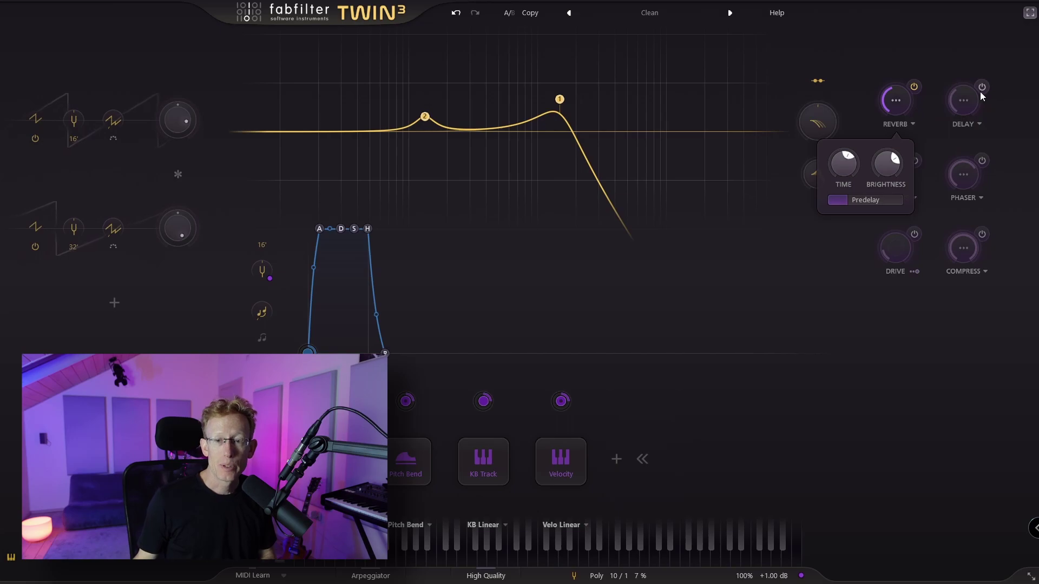
pyautogui.click(913, 125)
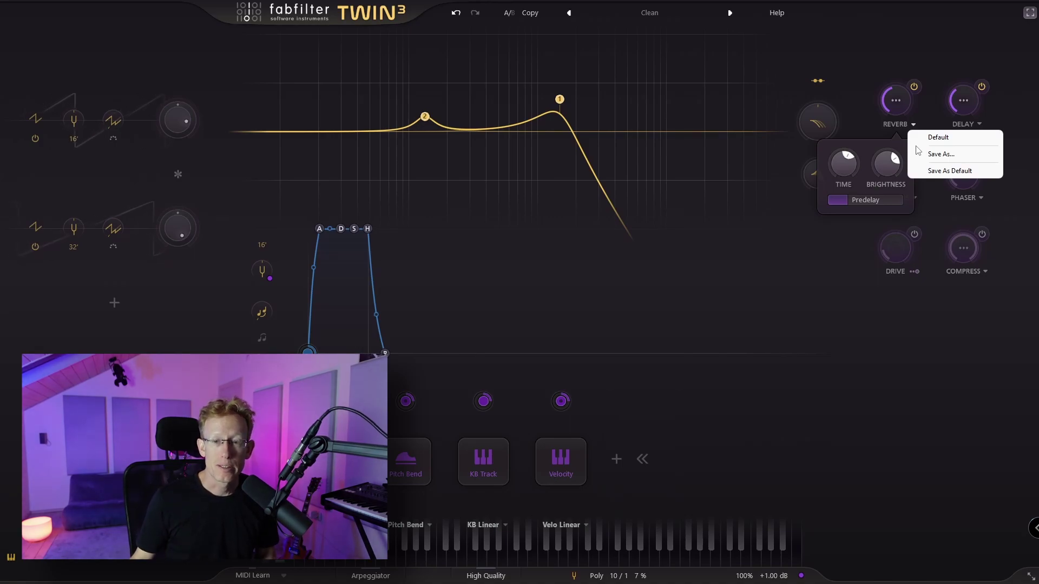
pyautogui.click(965, 102)
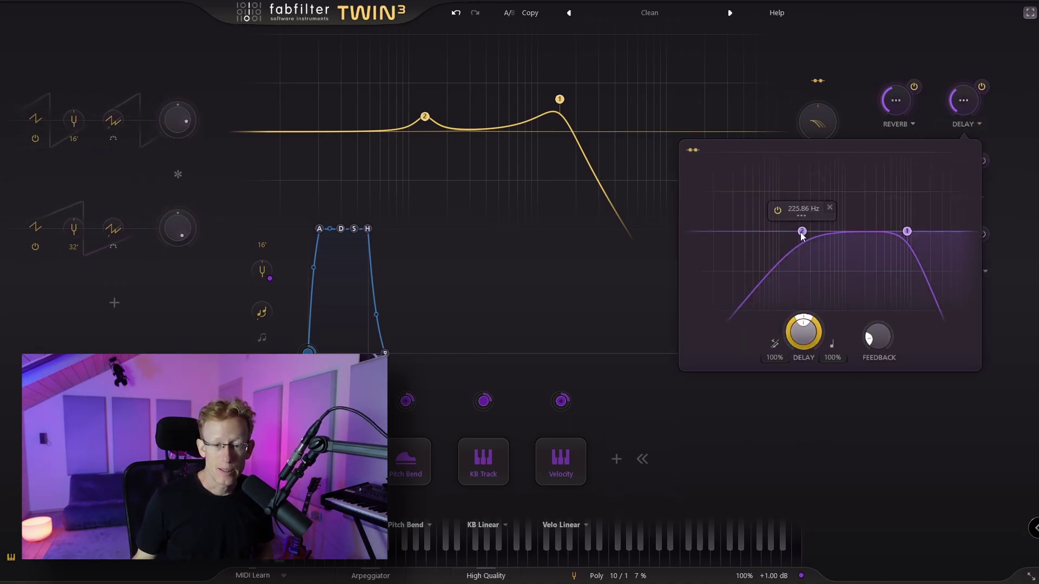
pyautogui.moveTo(802, 231); pyautogui.dragTo(773, 231)
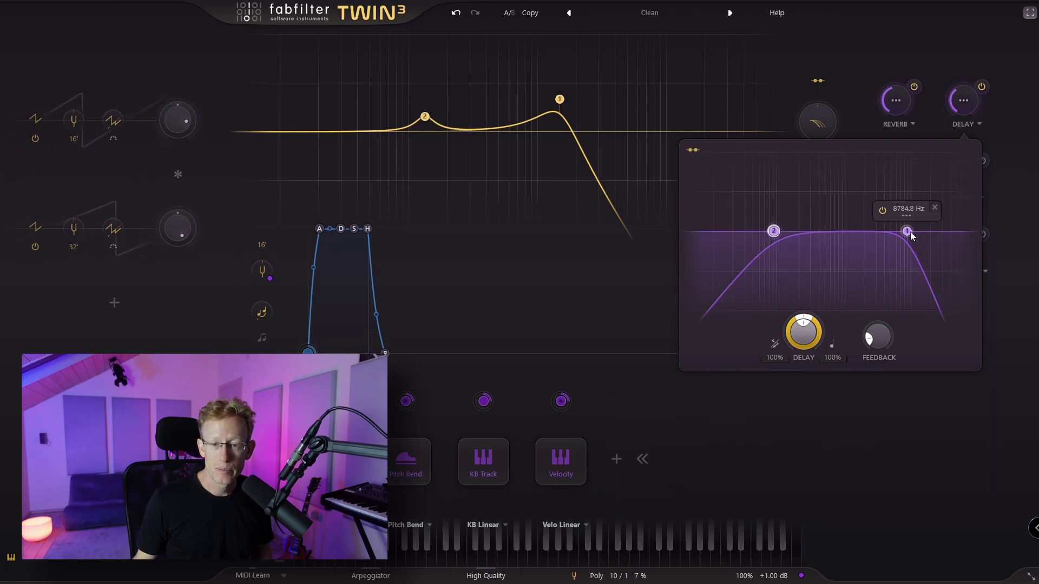
pyautogui.moveTo(907, 232); pyautogui.dragTo(913, 212)
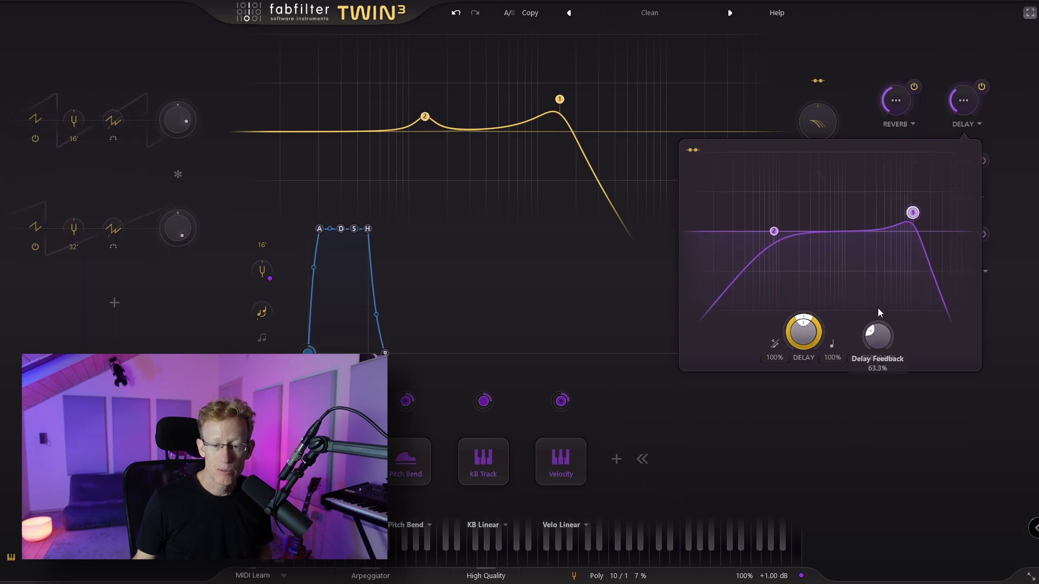
# Step: Set the delay's tempo sync to 1/4 Note
pyautogui.click(833, 346)
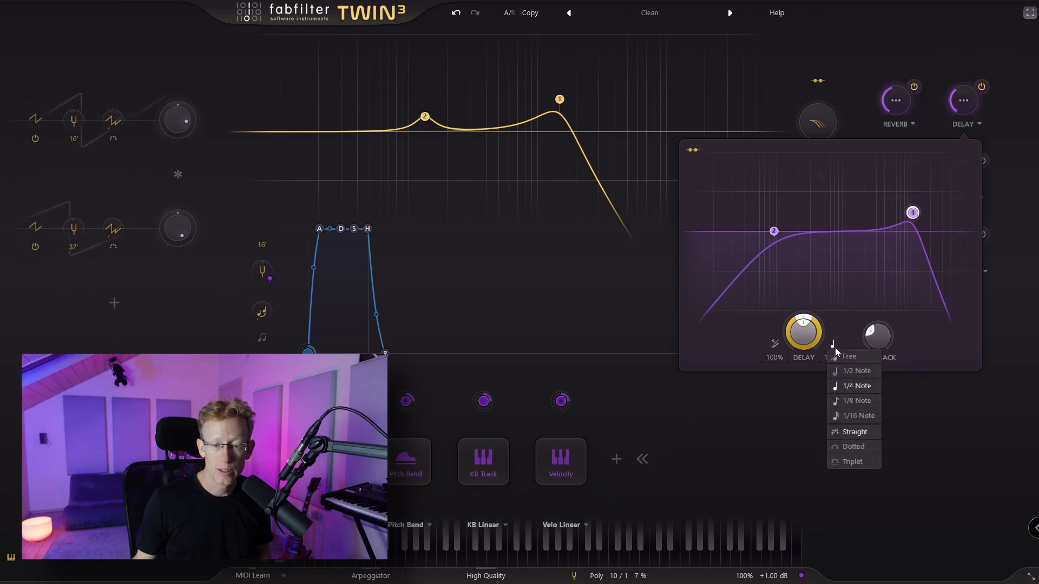
pyautogui.click(864, 387)
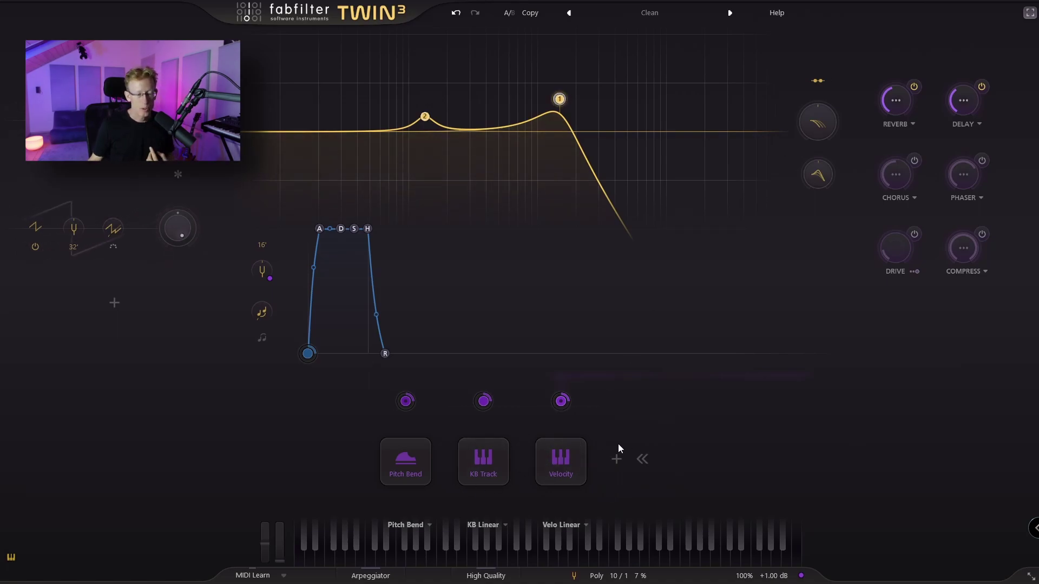
# Step: Examine the settings of the Velocity, KB Track and Pitch Bend modulation sources
pyautogui.click(573, 466)
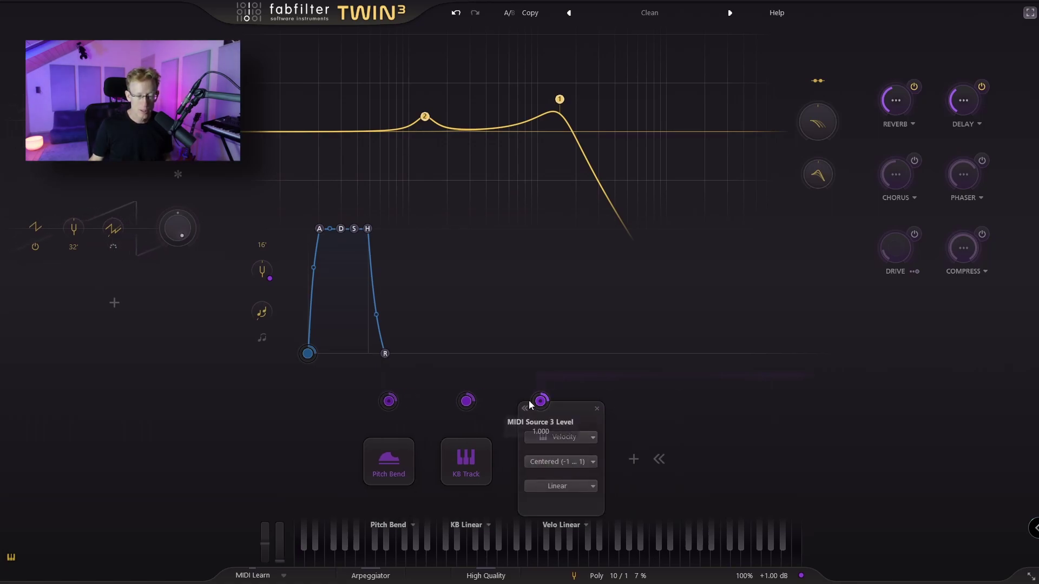
pyautogui.click(483, 451)
pyautogui.click(394, 458)
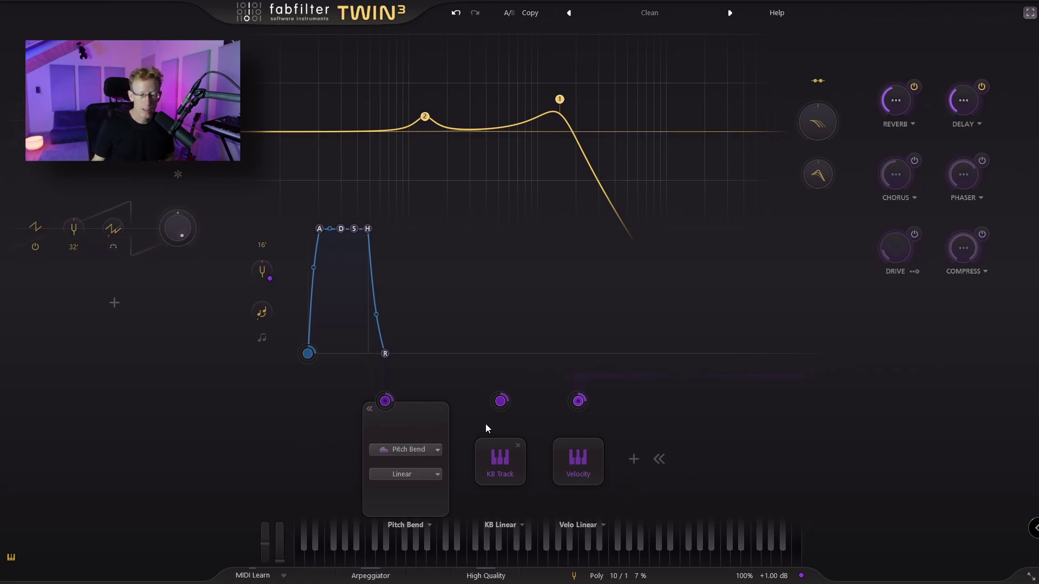
# Step: Add a new envelope generator and assign it to modulate filter 1's frequency
pyautogui.click(634, 459)
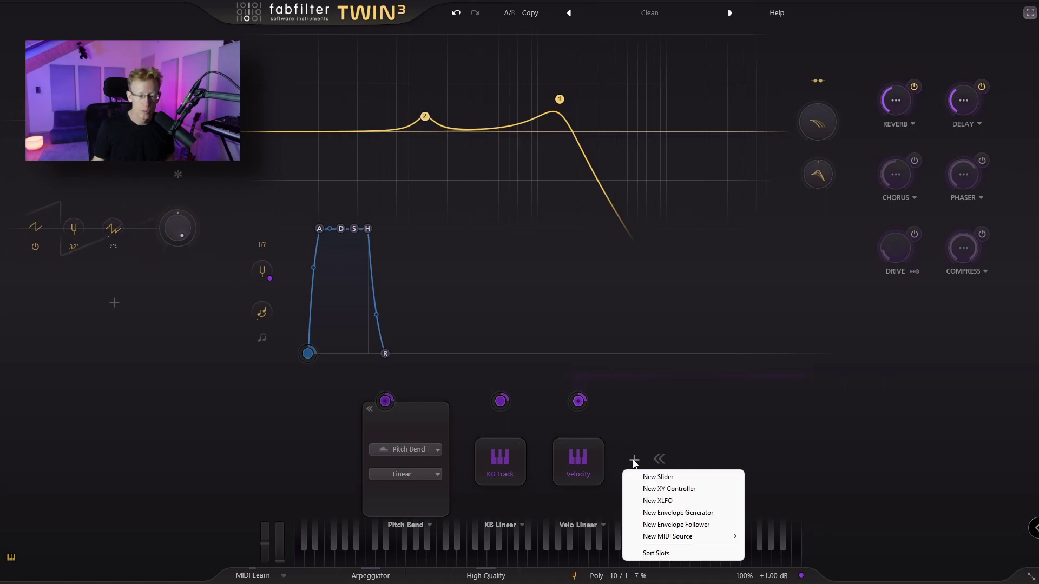
pyautogui.click(678, 512)
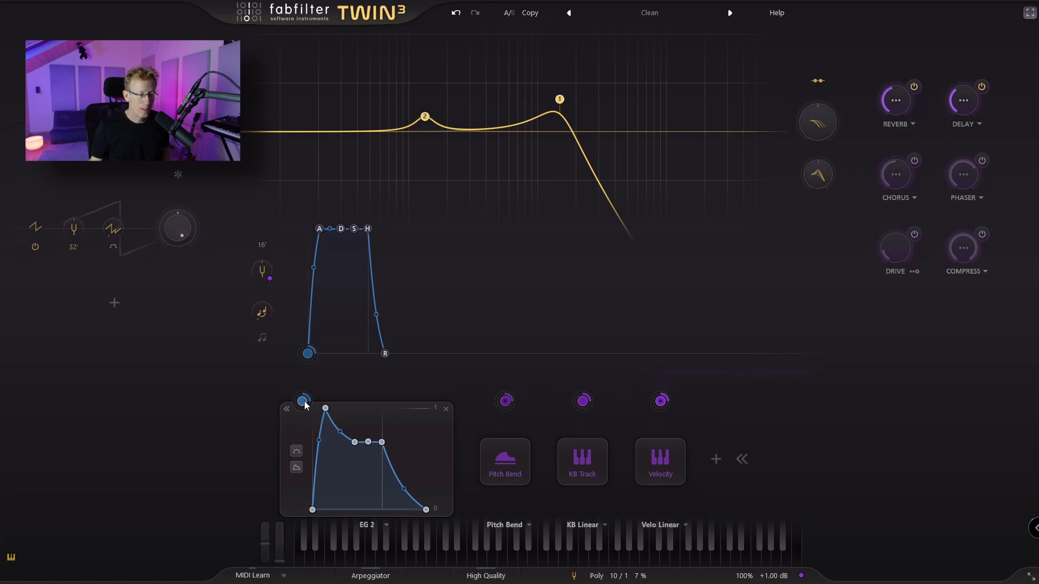
pyautogui.moveTo(303, 402); pyautogui.dragTo(560, 106)
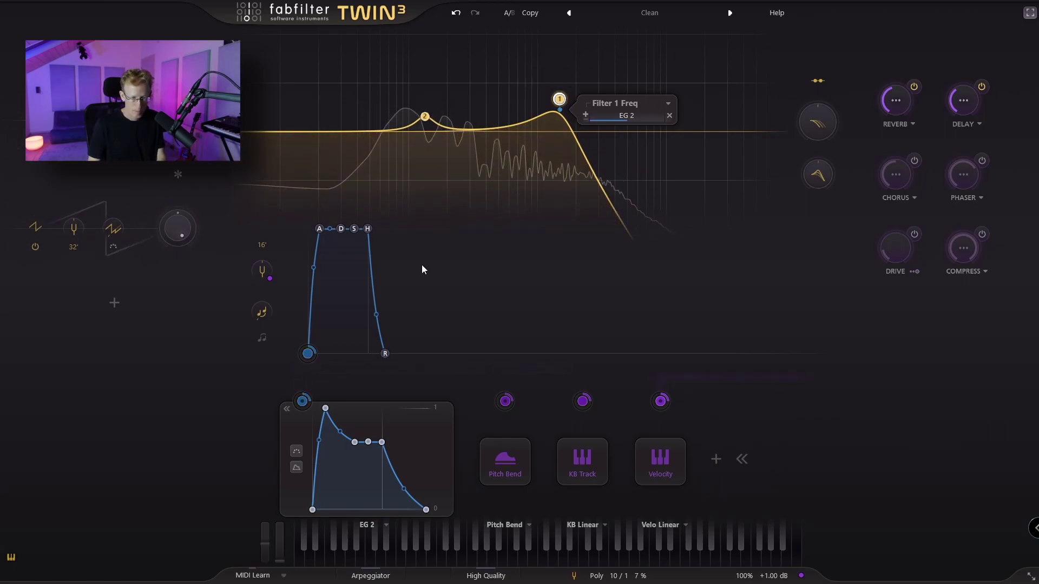
# Step: Lower filter 1's frequency to about 480 Hz and fine-tune the EG 2 modulation amount on it
pyautogui.moveTo(559, 101); pyautogui.dragTo(496, 103)
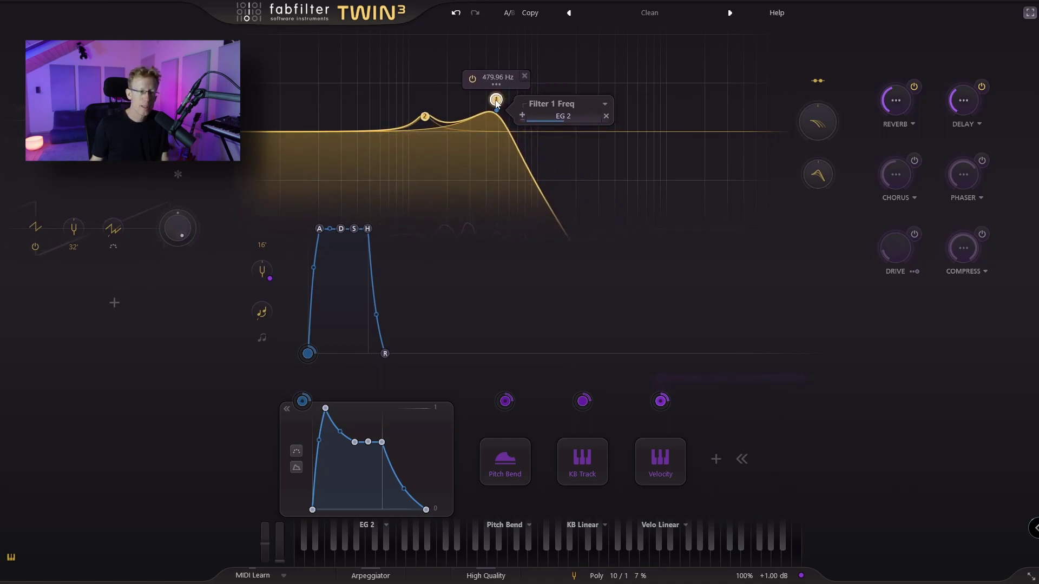
pyautogui.moveTo(552, 125)
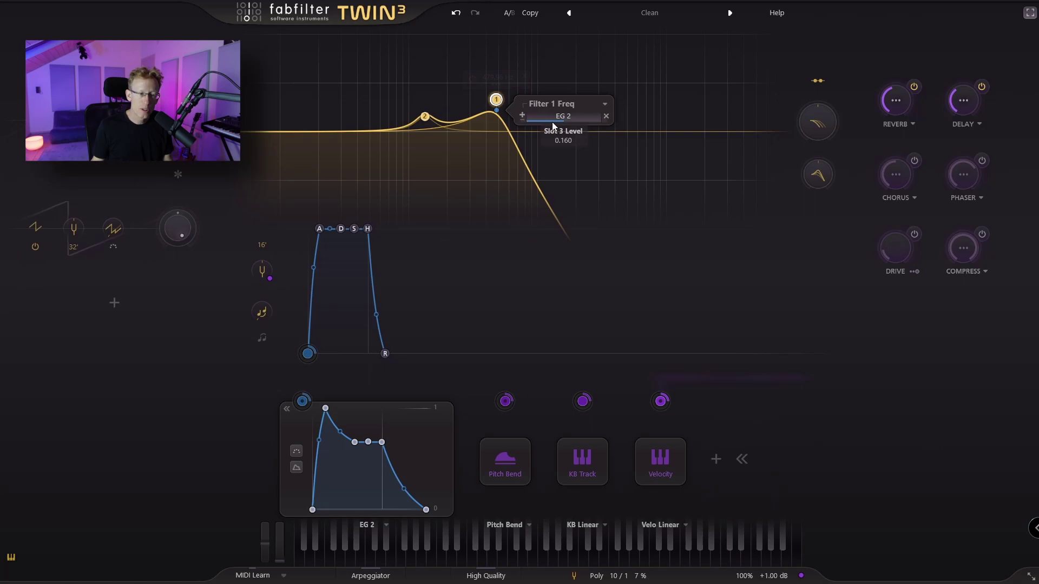
pyautogui.moveTo(569, 122); pyautogui.dragTo(564, 123)
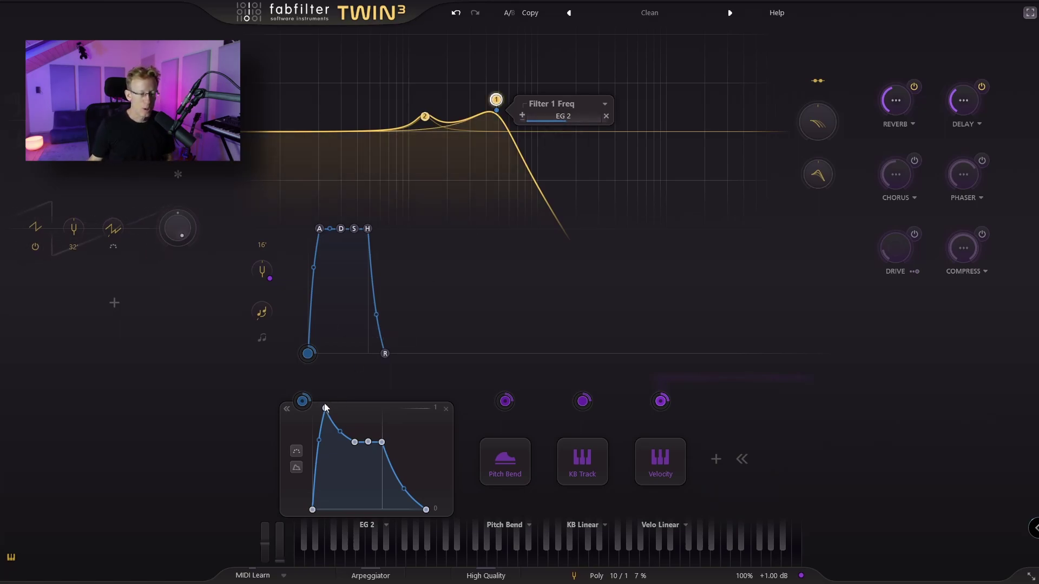
# Step: Lengthen EG 2's attack and release times slightly
pyautogui.moveTo(326, 413)
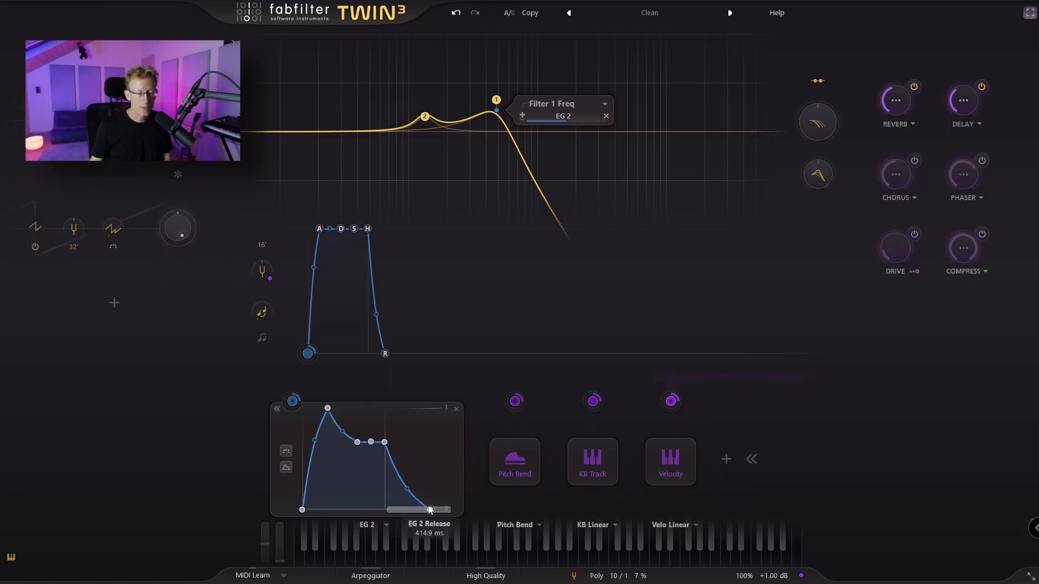
pyautogui.moveTo(417, 510); pyautogui.dragTo(432, 508)
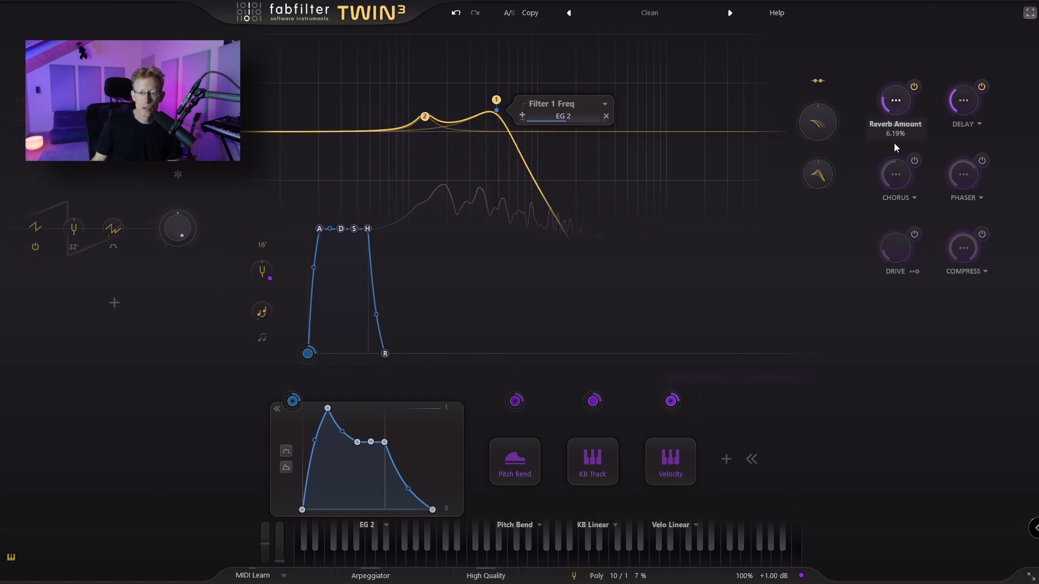
pyautogui.moveTo(957, 102)
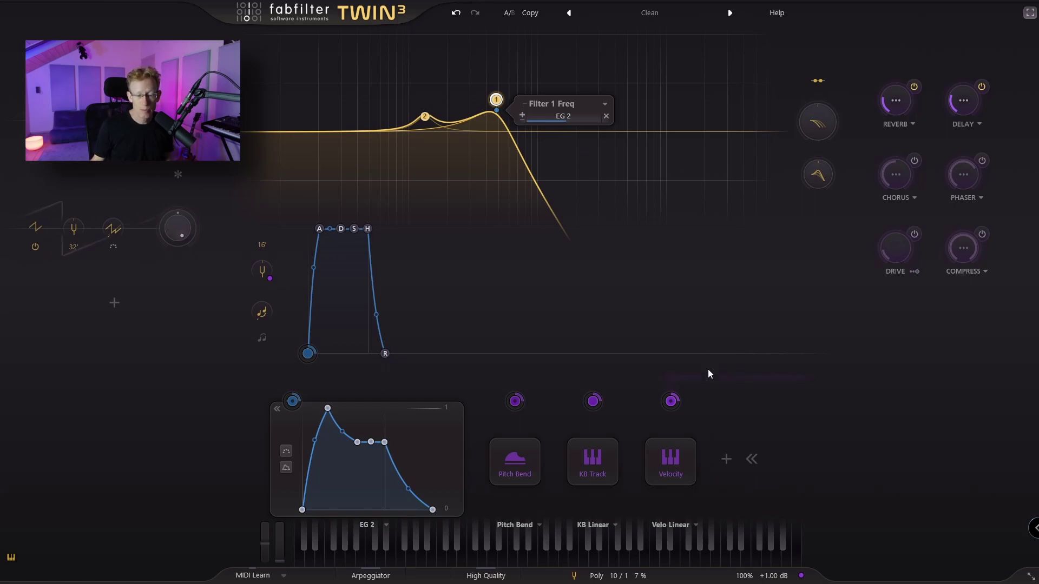
# Step: Add a new XLFO and assign it to the frequency of filter 2, with filter 2 pulled down into a cut
pyautogui.click(726, 460)
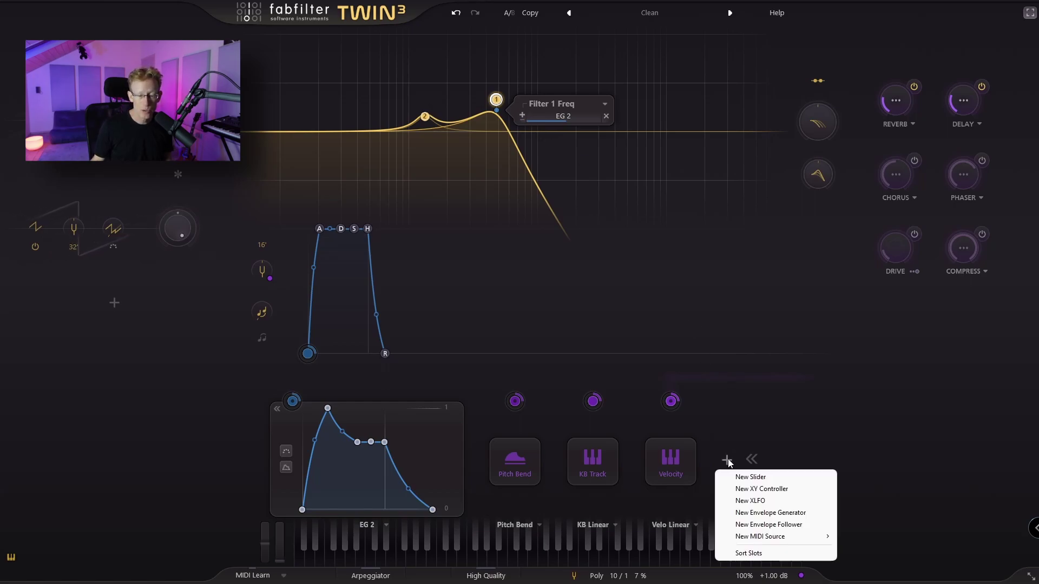
pyautogui.click(761, 502)
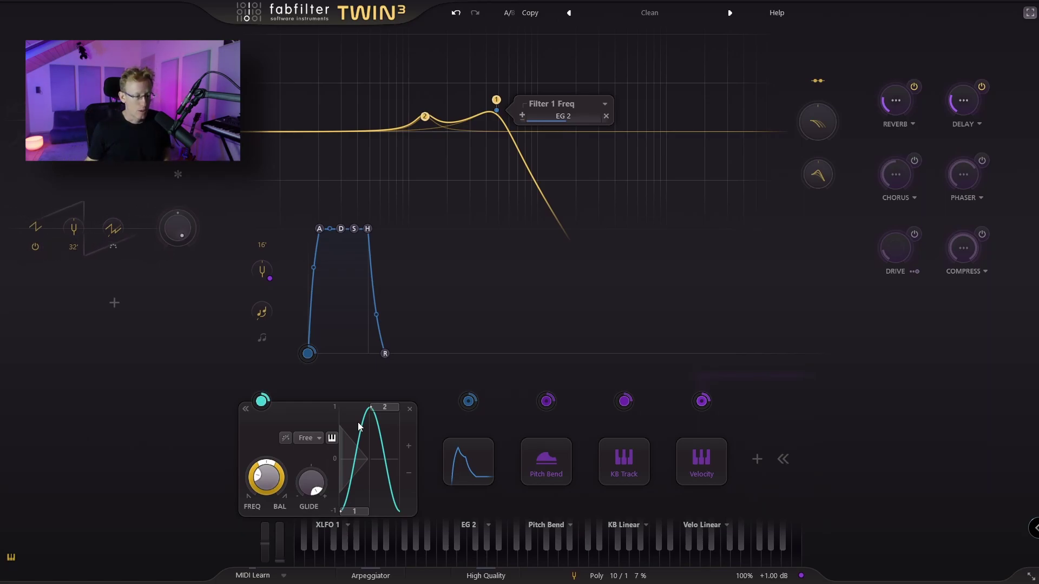
pyautogui.moveTo(262, 401); pyautogui.dragTo(424, 190)
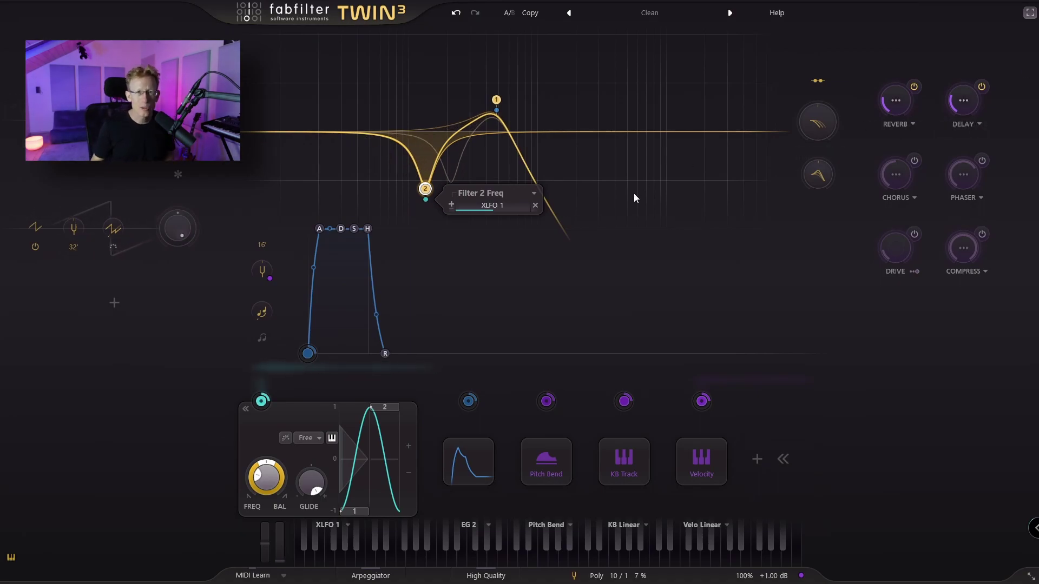
# Step: Add steps 3 and 4 to XLFO 1 and lower step 3 to somewhat below zero
pyautogui.click(408, 447)
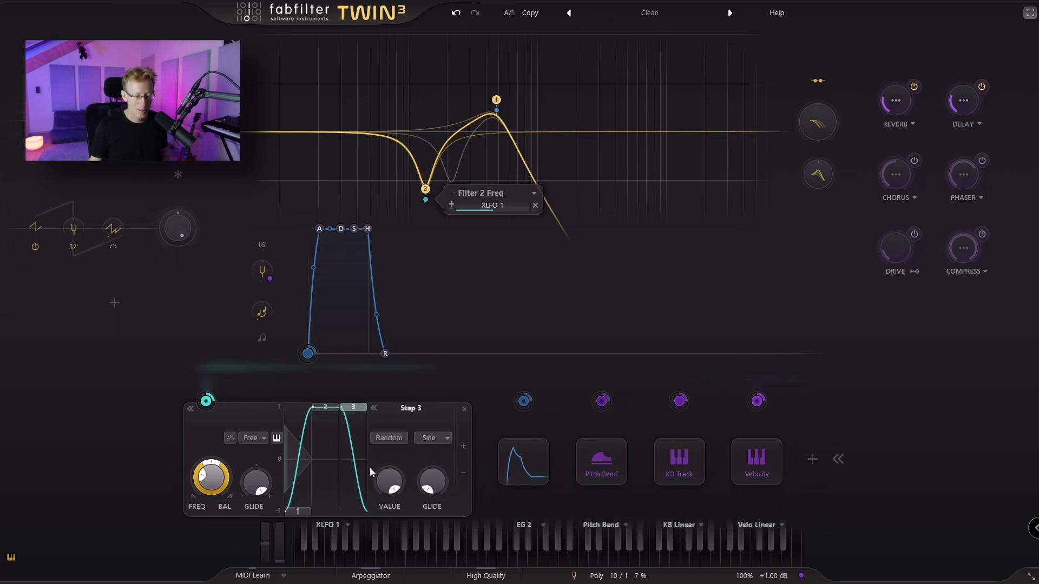
pyautogui.moveTo(353, 407); pyautogui.dragTo(346, 440)
pyautogui.click(463, 446)
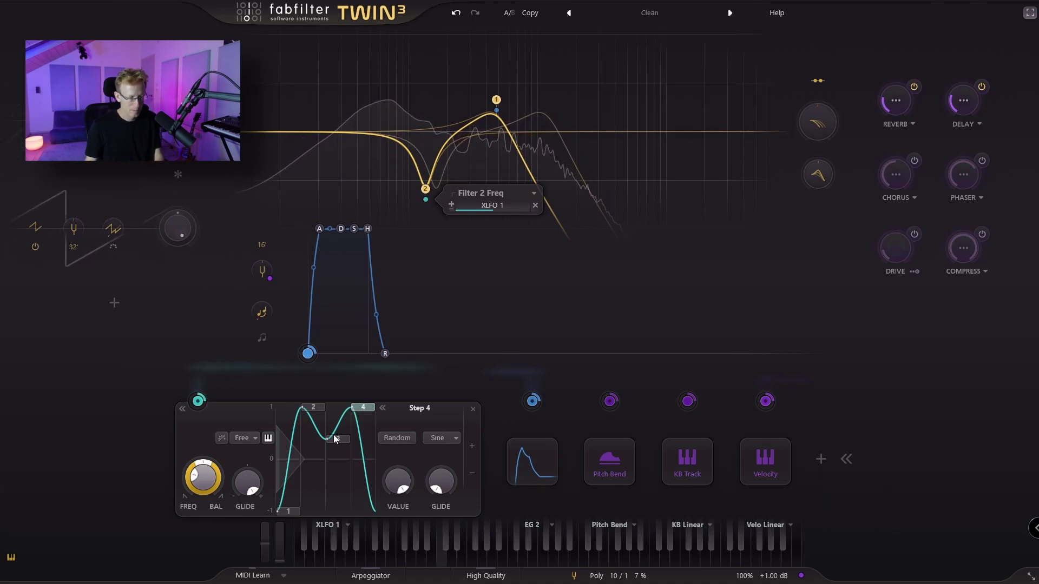
pyautogui.moveTo(333, 434); pyautogui.dragTo(330, 480)
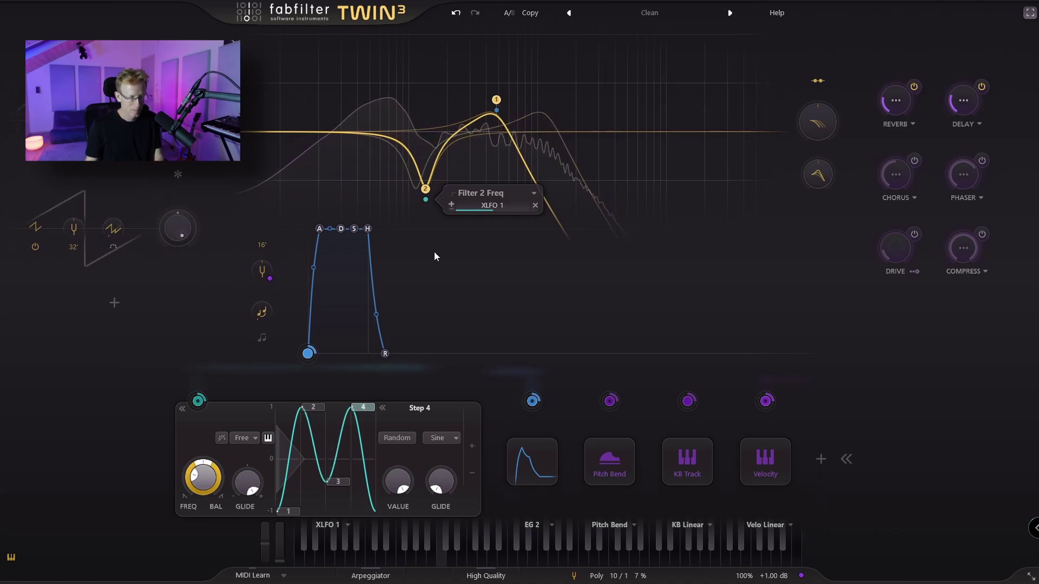
# Step: Raise filter 1 to about 1071 Hz and move filter 2 to about 415 Hz with a deeper peak of about -0.989
pyautogui.moveTo(497, 101); pyautogui.dragTo(546, 99)
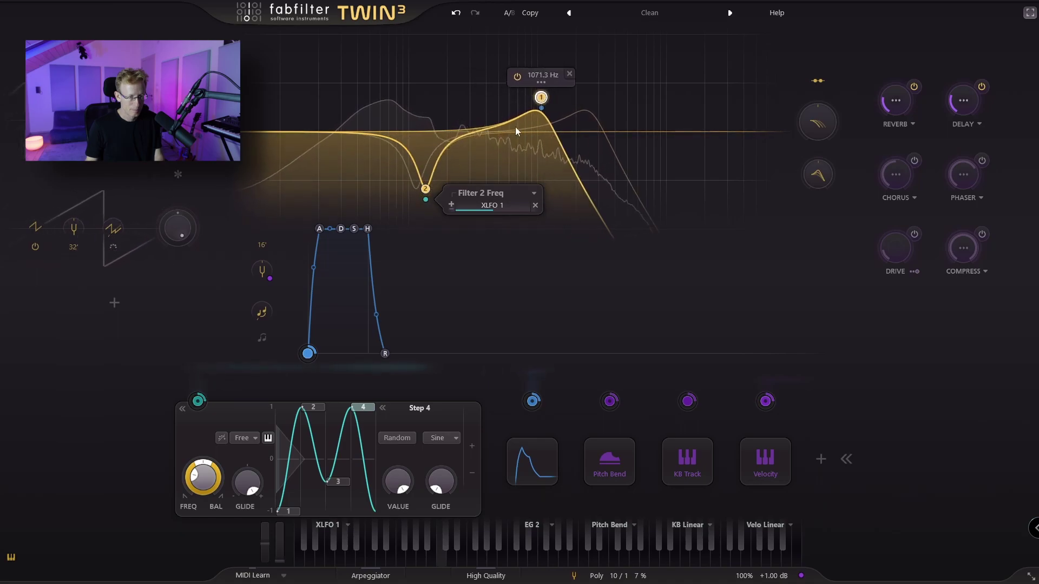
pyautogui.moveTo(427, 189); pyautogui.dragTo(488, 227)
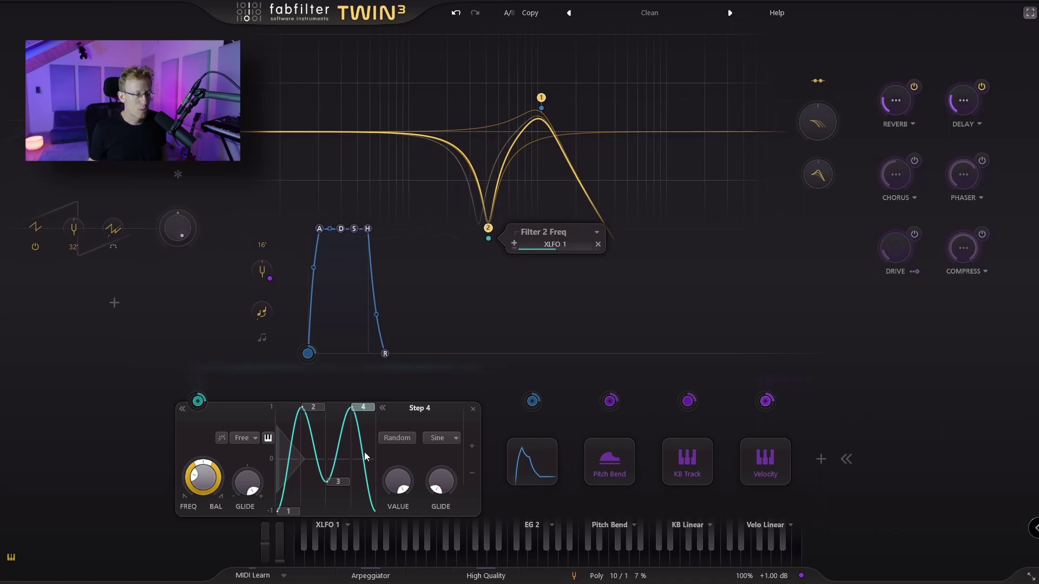
# Step: Turn on keyboard snapping for XLFO 1, lower steps 2 and 4, and reduce its glide to the minimum for square steps
pyautogui.click(269, 438)
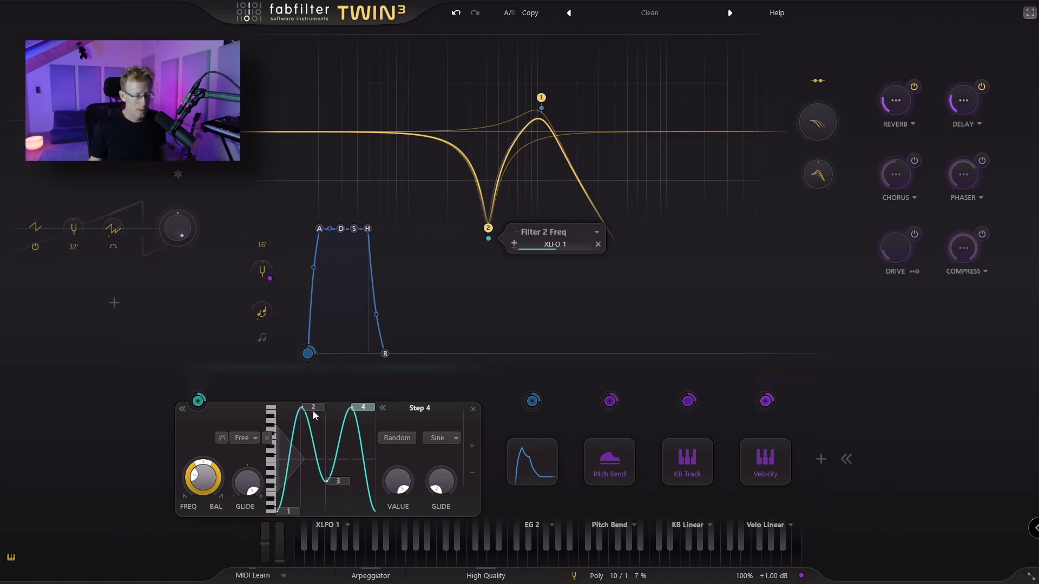
pyautogui.moveTo(313, 411)
pyautogui.mouseDown()
pyautogui.moveTo(310, 447)
pyautogui.moveTo(311, 413)
pyautogui.moveTo(311, 430)
pyautogui.mouseUp()
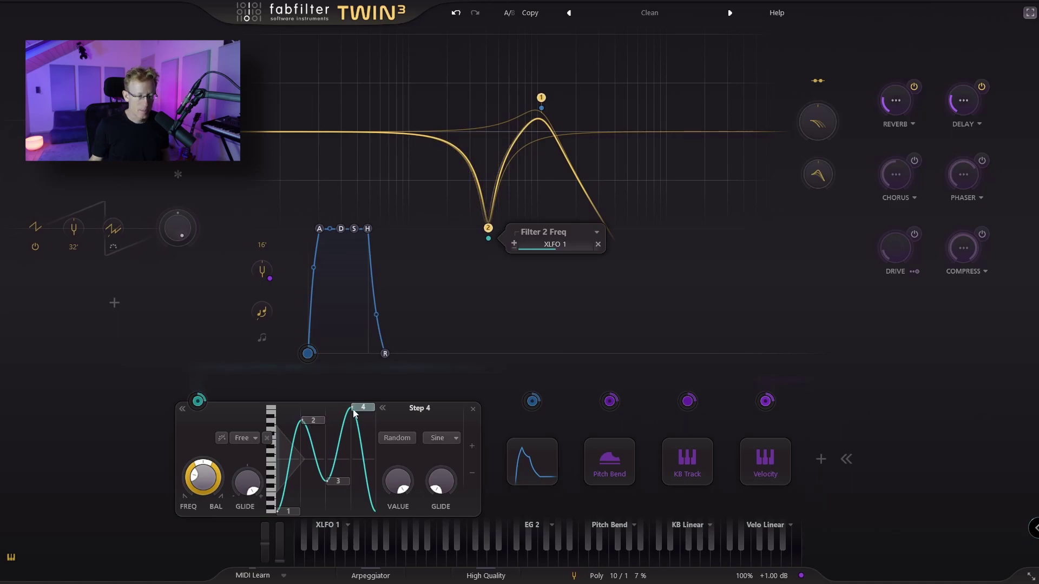
pyautogui.moveTo(362, 411); pyautogui.dragTo(356, 446)
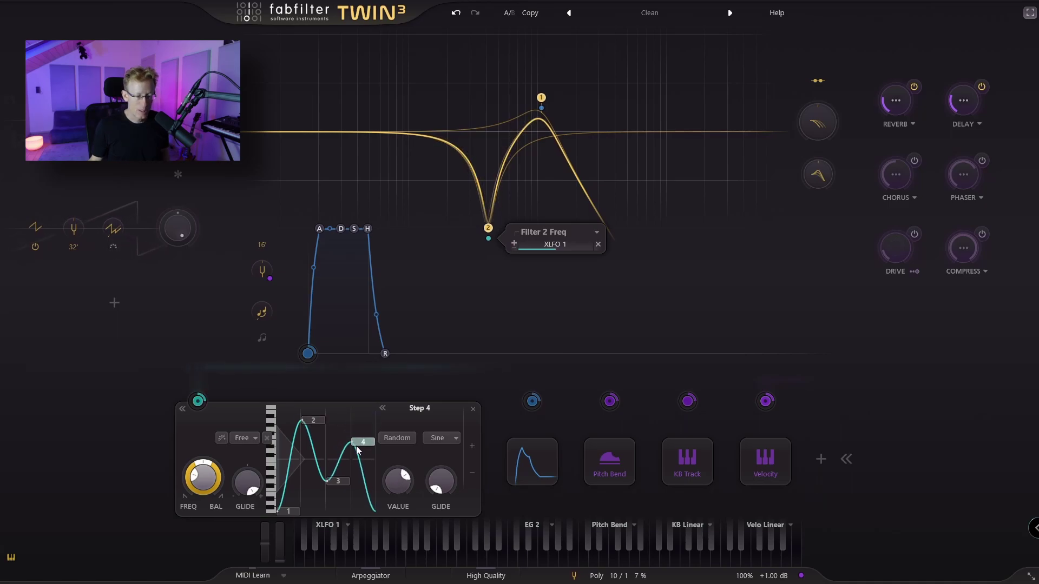
pyautogui.moveTo(251, 487); pyautogui.dragTo(254, 551)
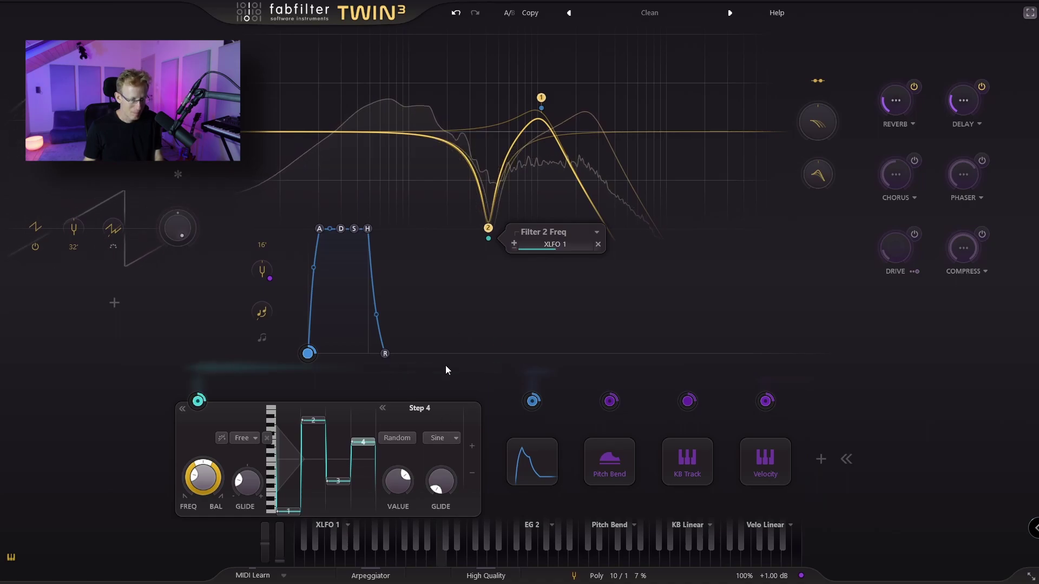
# Step: Check which parameter XLFO 1 modulates from its source slot
pyautogui.moveTo(483, 239)
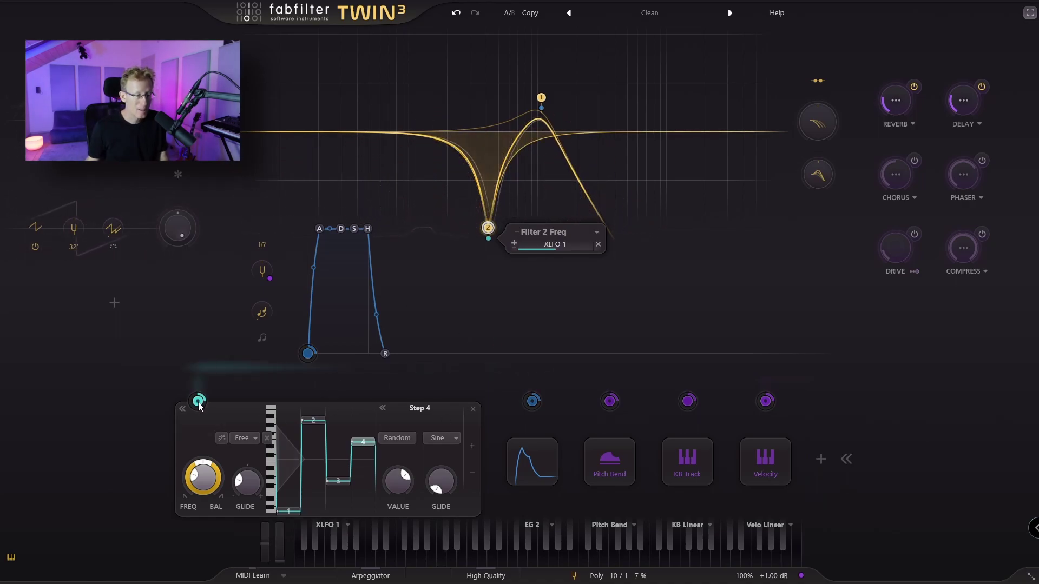
pyautogui.moveTo(198, 403)
pyautogui.moveTo(193, 377); pyautogui.dragTo(346, 362)
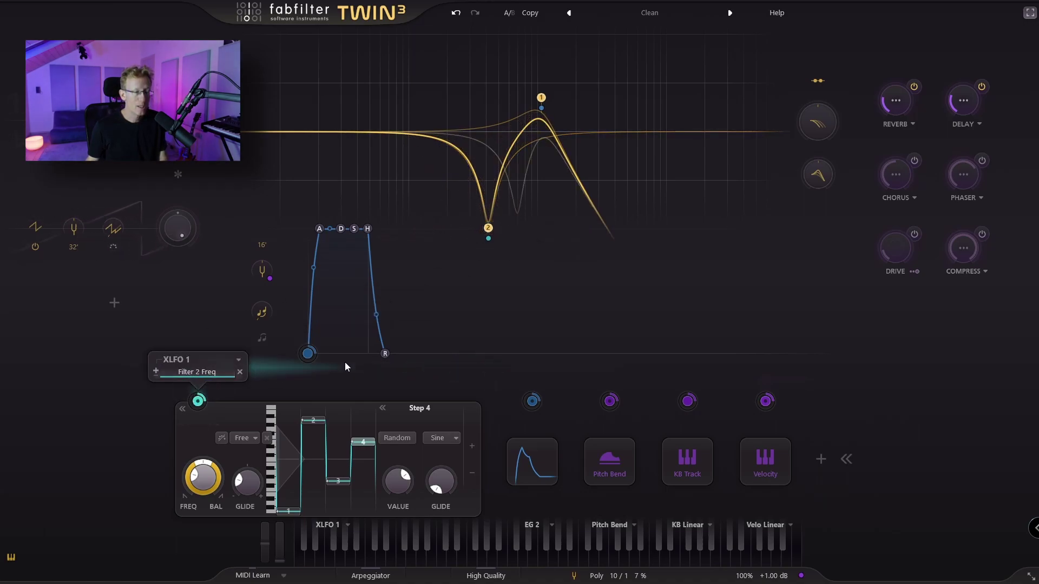
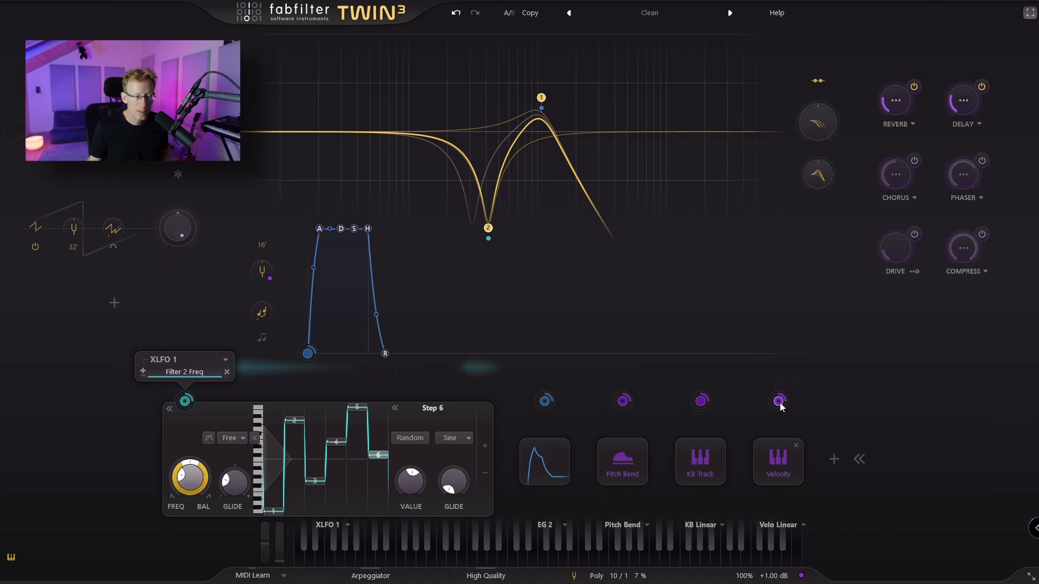
# Step: Assign the Velocity source to modulate the first oscillator's level
pyautogui.moveTo(779, 403)
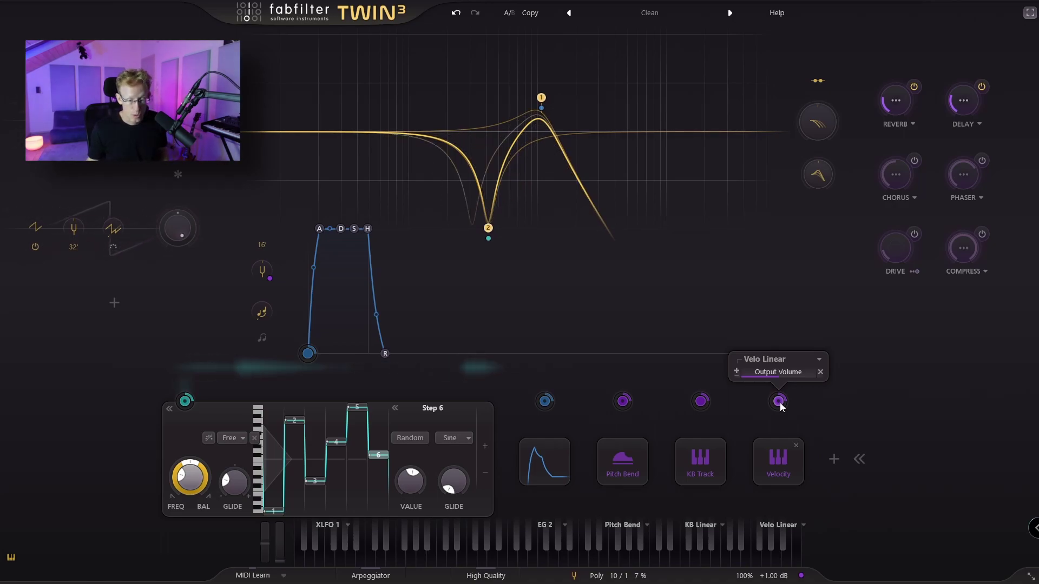
pyautogui.moveTo(781, 407); pyautogui.dragTo(554, 345)
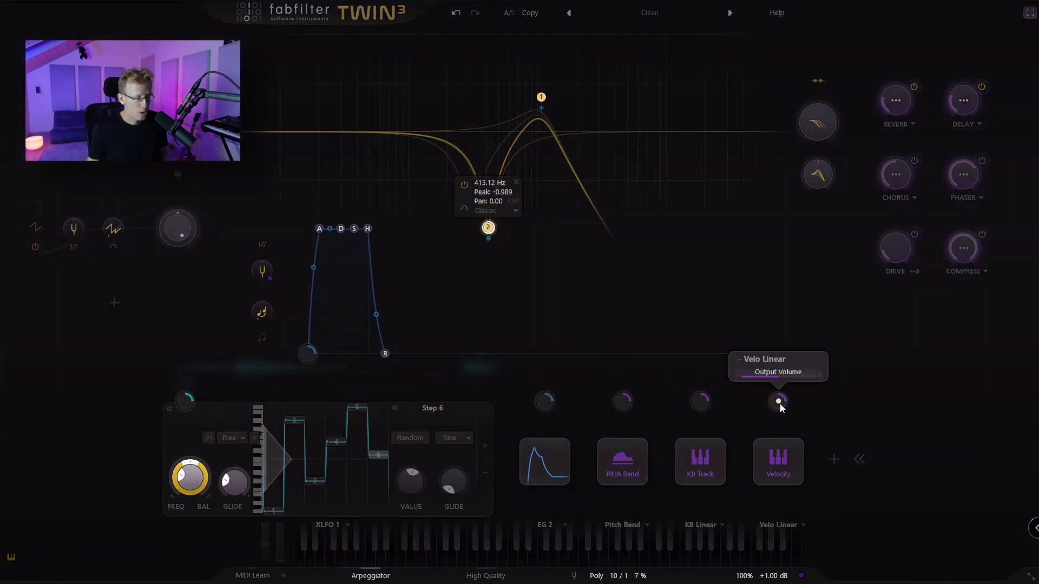
pyautogui.moveTo(779, 403); pyautogui.dragTo(255, 118)
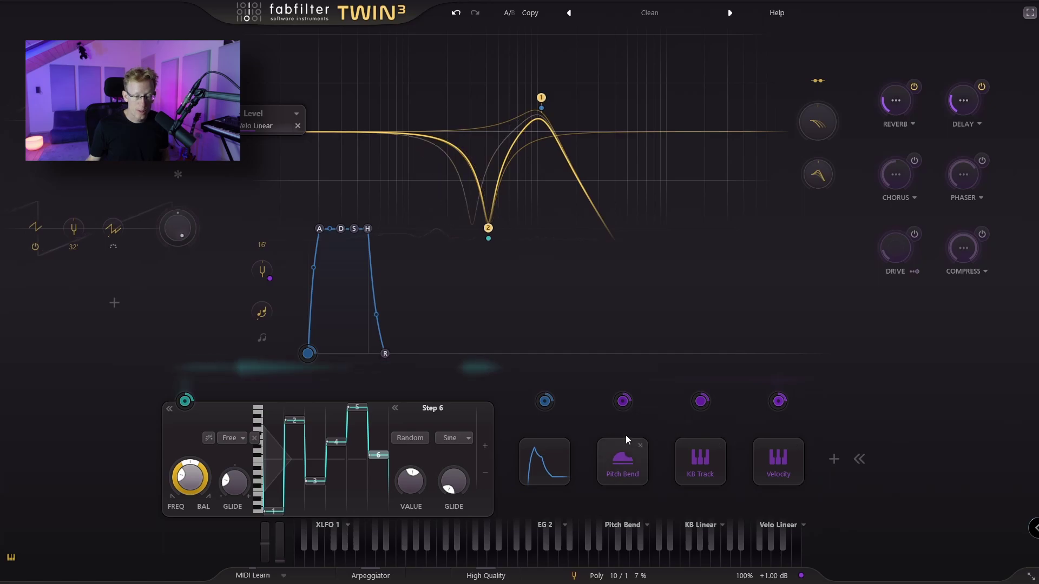
# Step: Assign Pitch Bend to Master Tune a second time and remove the duplicate modulation slot
pyautogui.moveTo(623, 401); pyautogui.dragTo(263, 275)
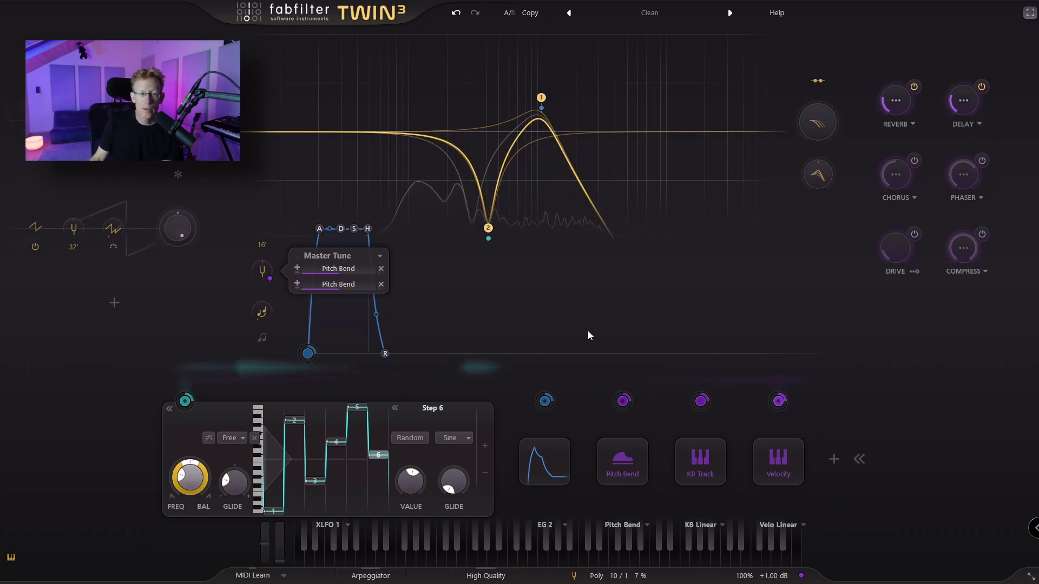
pyautogui.click(382, 269)
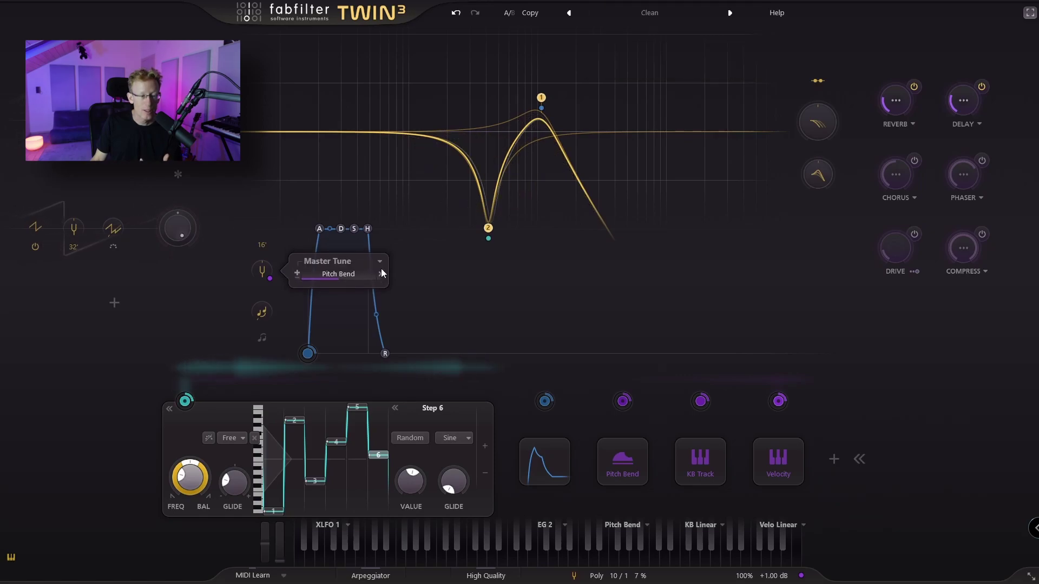
# Step: Add a new XY controller to the modulation sources
pyautogui.click(833, 459)
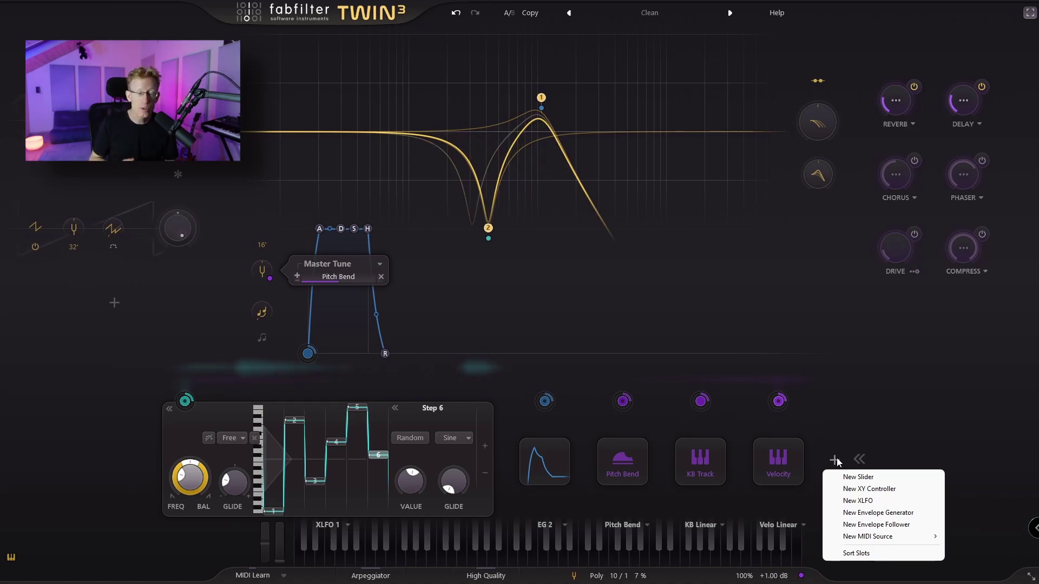
pyautogui.click(865, 488)
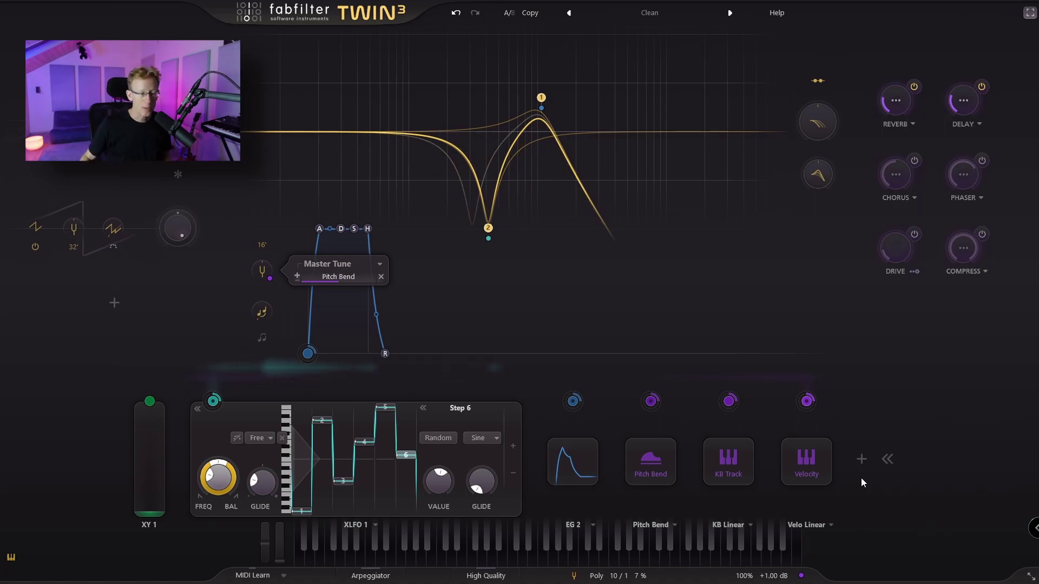
# Step: Assign the XY 1 slider to the levels of Oscillator 1 and Oscillator 2 and raise it to 1.00
pyautogui.moveTo(149, 401); pyautogui.dragTo(165, 339)
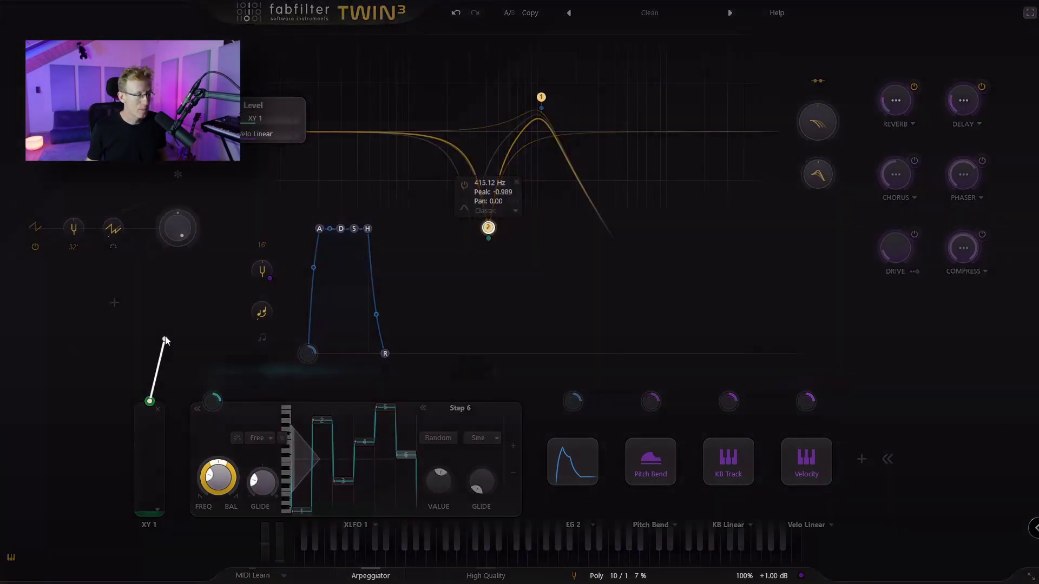
pyautogui.moveTo(174, 234); pyautogui.dragTo(175, 232)
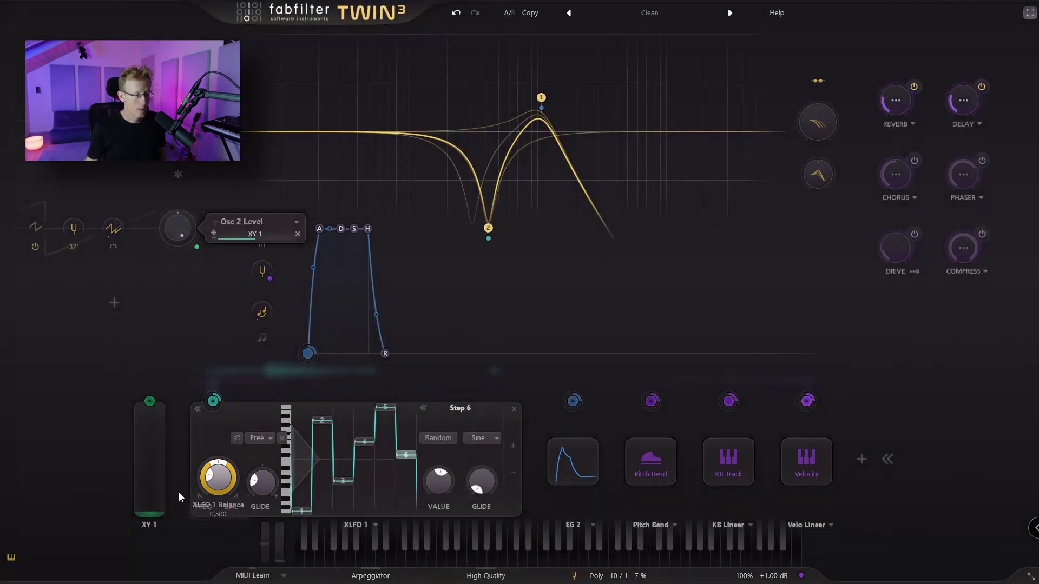
pyautogui.moveTo(145, 509); pyautogui.dragTo(145, 412)
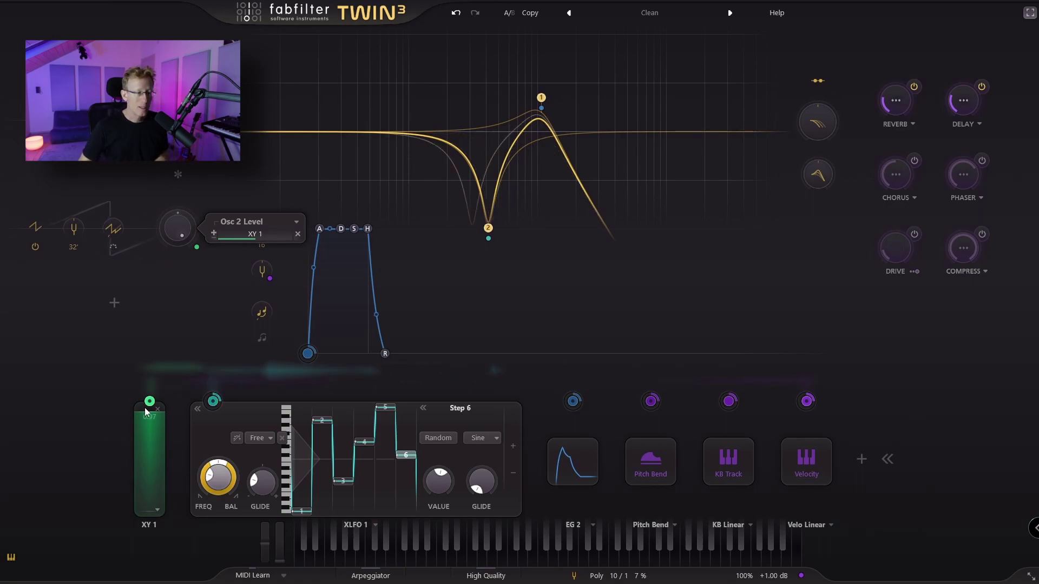
pyautogui.moveTo(157, 407)
pyautogui.mouseDown()
pyautogui.moveTo(138, 519)
pyautogui.moveTo(150, 406)
pyautogui.mouseUp()
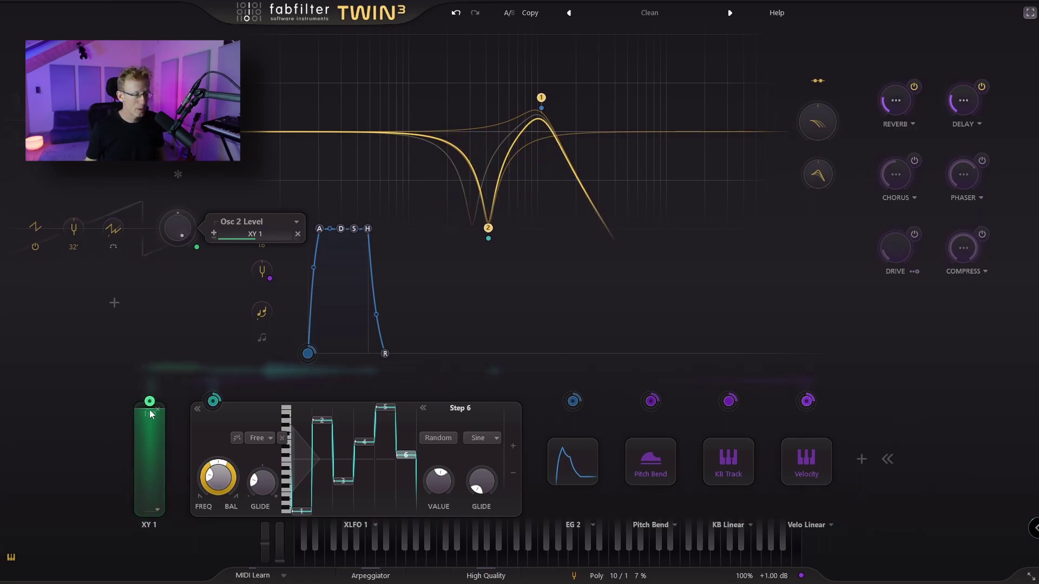
pyautogui.moveTo(150, 405)
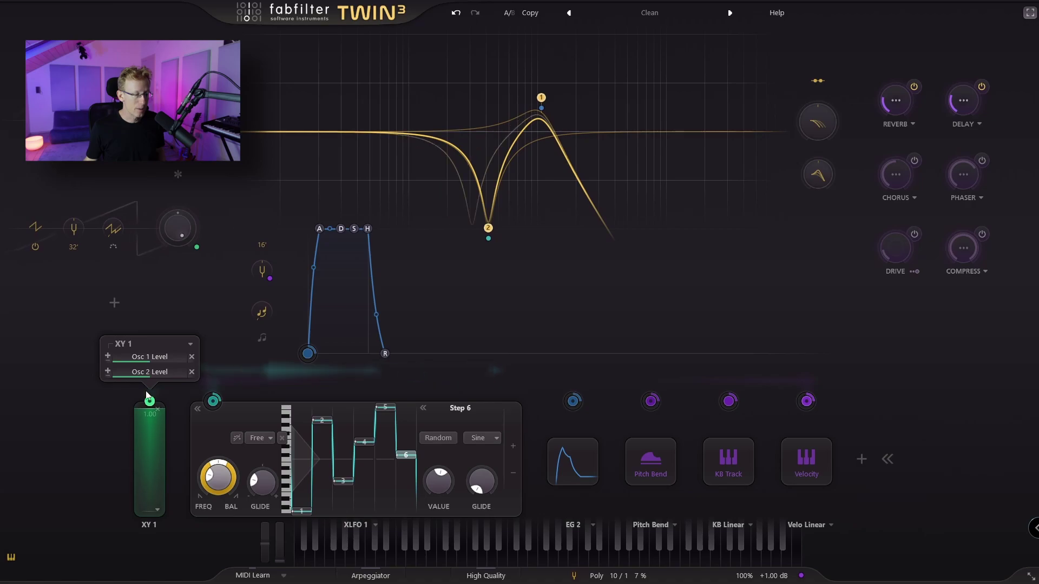
# Step: Assign XY 1 to the Filter 1 frequency and adjust Oscillator 2's pan and level
pyautogui.moveTo(149, 401); pyautogui.dragTo(600, 96)
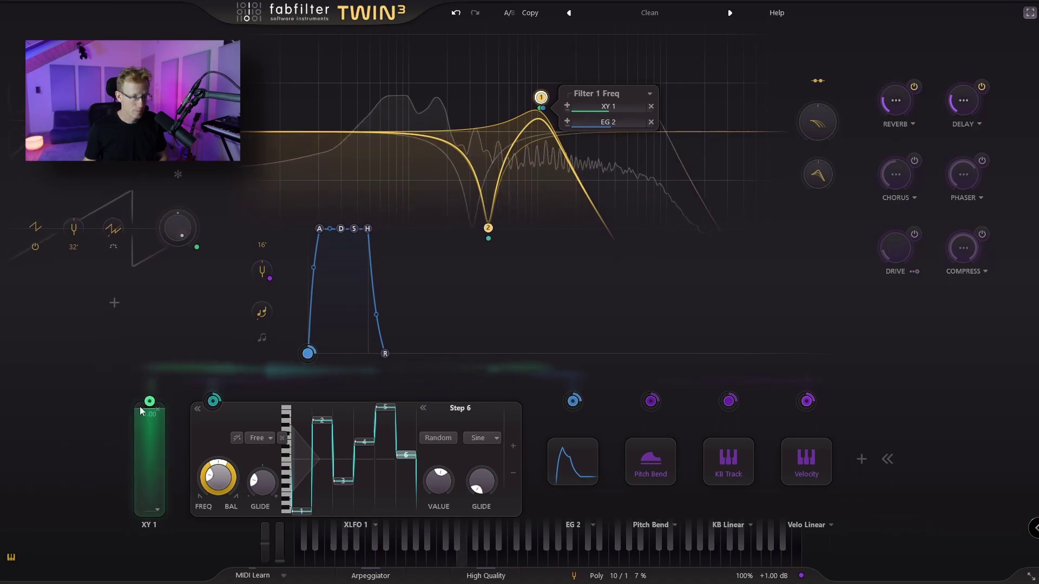
pyautogui.moveTo(130, 403); pyautogui.dragTo(143, 378)
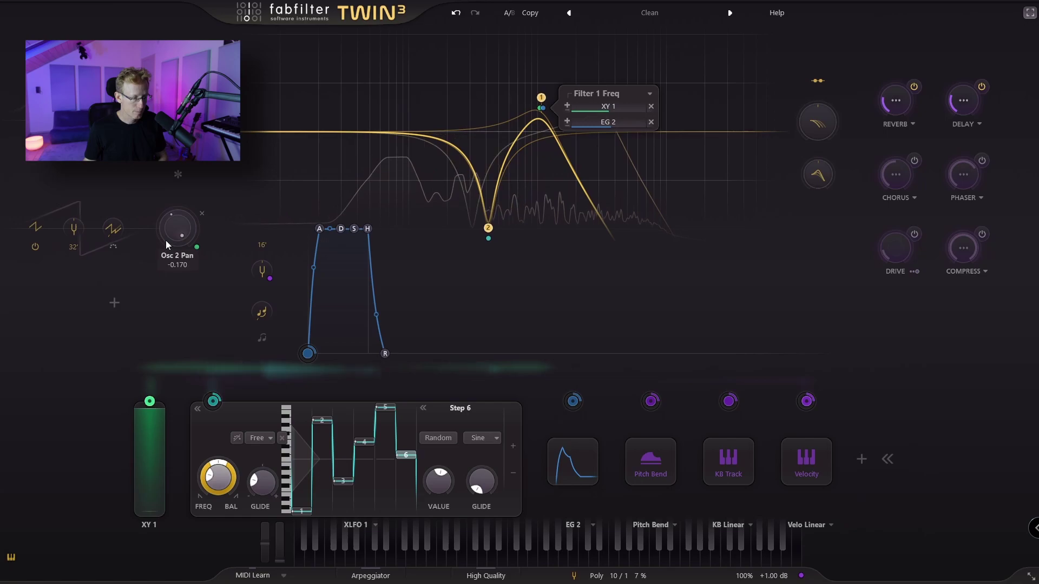
pyautogui.moveTo(174, 232)
pyautogui.mouseDown()
pyautogui.moveTo(177, 358)
pyautogui.moveTo(190, 241)
pyautogui.mouseUp()
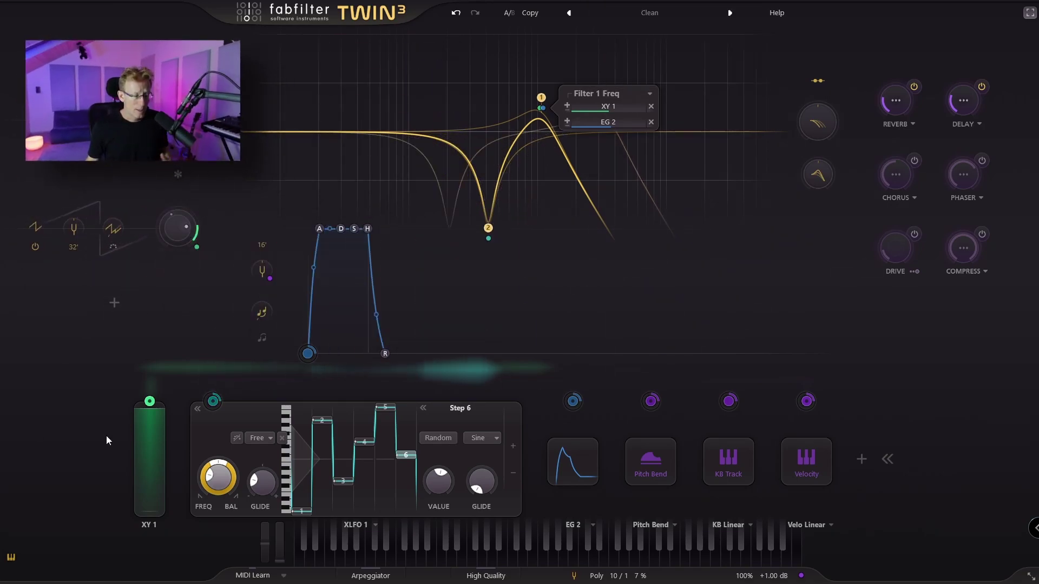
# Step: Add a second XY controller with its horizontal axis modulating the filter frequency offset and its vertical axis the filter peak offset
pyautogui.click(863, 461)
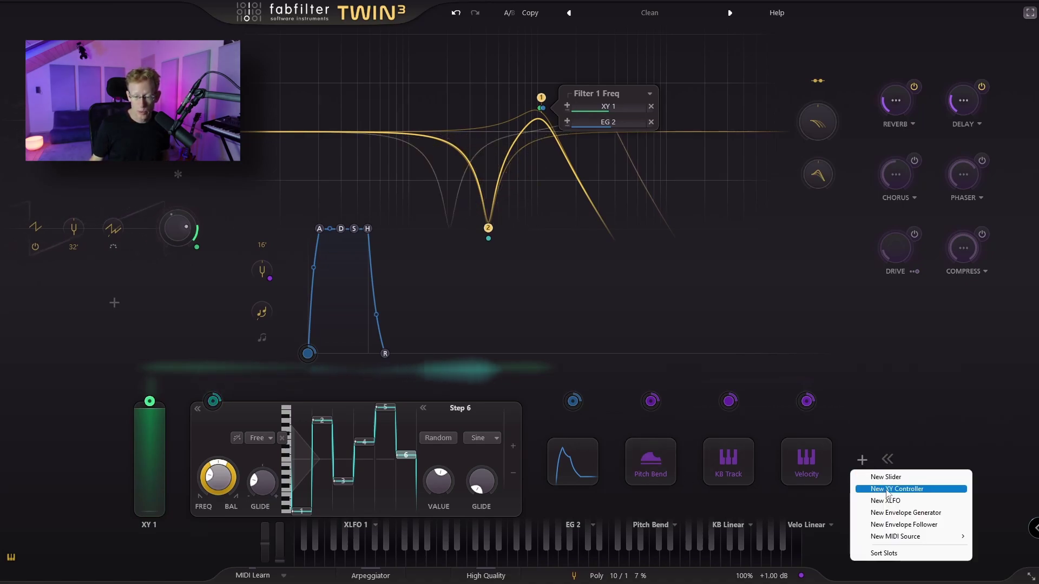
pyautogui.click(919, 490)
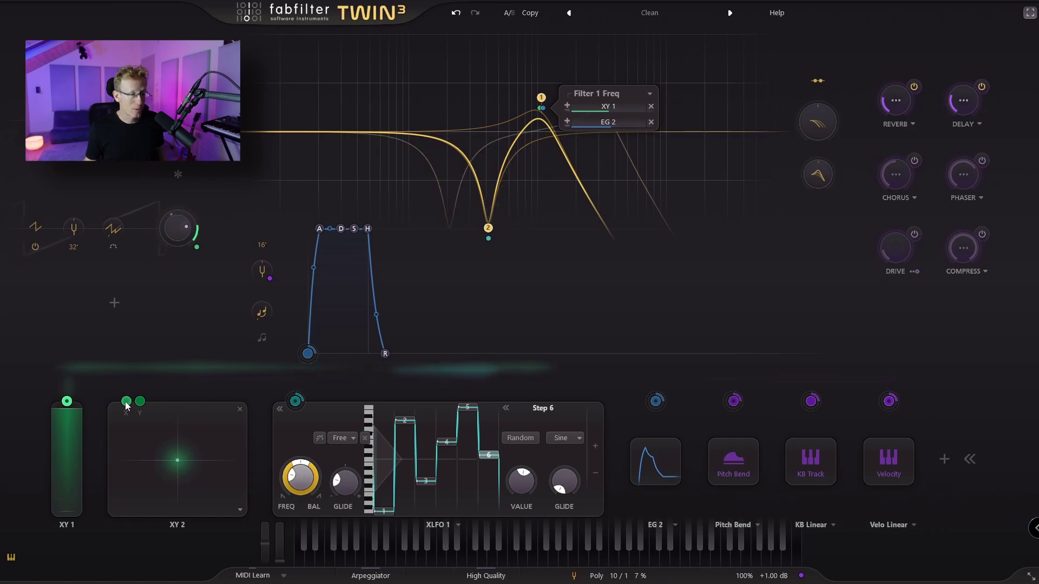
pyautogui.moveTo(126, 401); pyautogui.dragTo(537, 103)
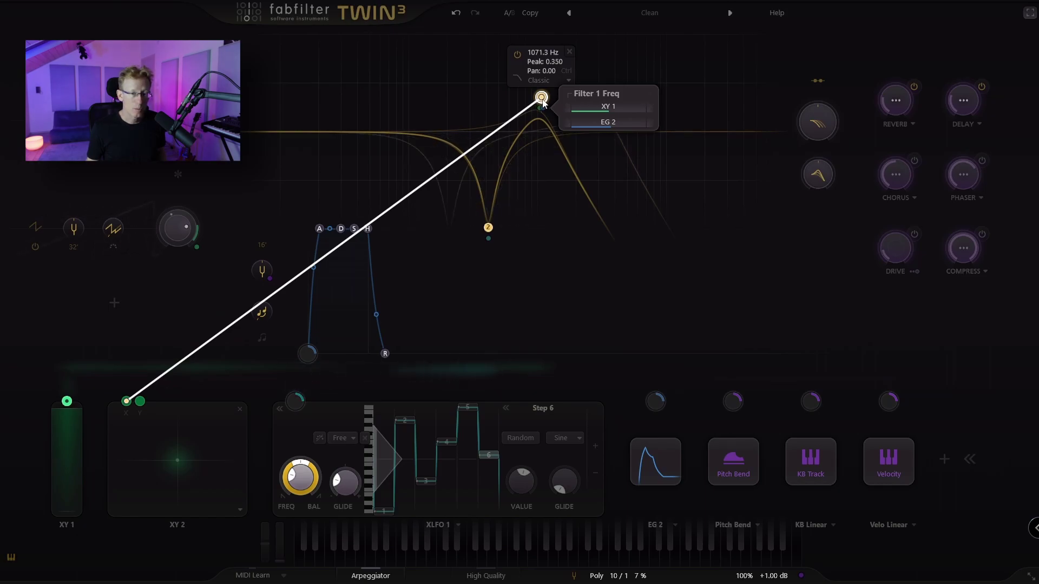
pyautogui.moveTo(542, 101); pyautogui.dragTo(821, 127)
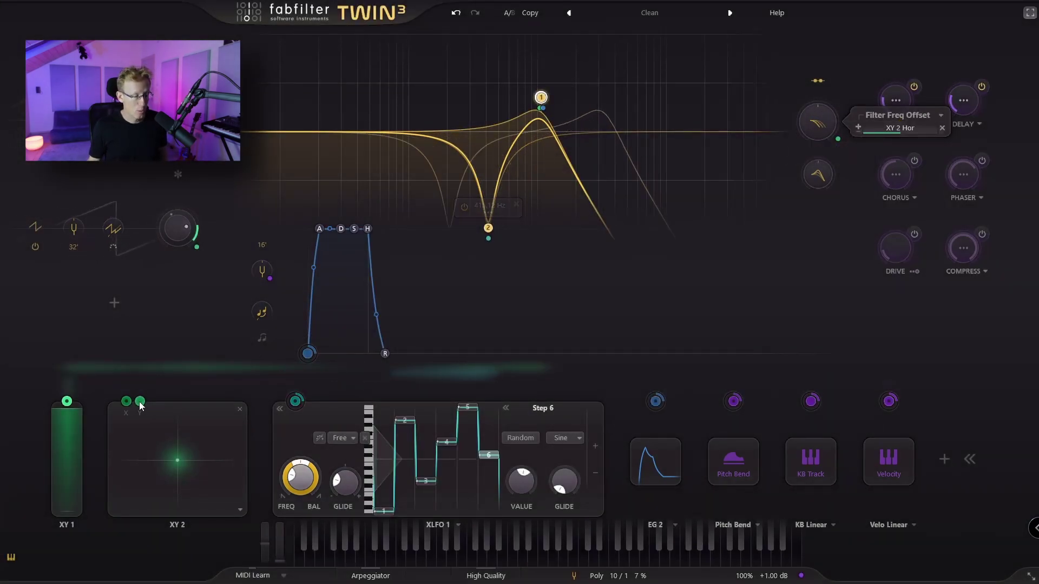
pyautogui.moveTo(140, 401); pyautogui.dragTo(817, 174)
pyautogui.moveTo(177, 460)
pyautogui.mouseDown()
pyautogui.moveTo(194, 479)
pyautogui.moveTo(174, 428)
pyautogui.moveTo(154, 440)
pyautogui.moveTo(197, 452)
pyautogui.moveTo(148, 440)
pyautogui.moveTo(143, 457)
pyautogui.moveTo(119, 452)
pyautogui.moveTo(164, 523)
pyautogui.moveTo(141, 462)
pyautogui.moveTo(187, 472)
pyautogui.moveTo(121, 482)
pyautogui.moveTo(176, 409)
pyautogui.moveTo(238, 502)
pyautogui.moveTo(151, 480)
pyautogui.moveTo(127, 455)
pyautogui.moveTo(154, 449)
pyautogui.moveTo(110, 463)
pyautogui.moveTo(165, 455)
pyautogui.mouseUp()
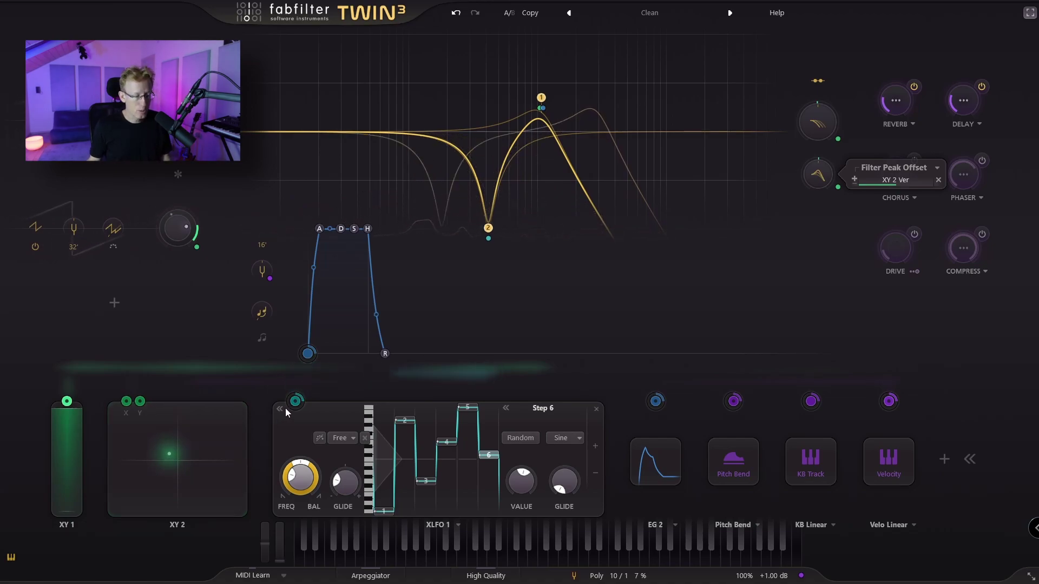
# Step: Assign XLFO 1 to modulate the first oscillator's level and the Reverb control
pyautogui.moveTo(295, 404); pyautogui.dragTo(227, 442)
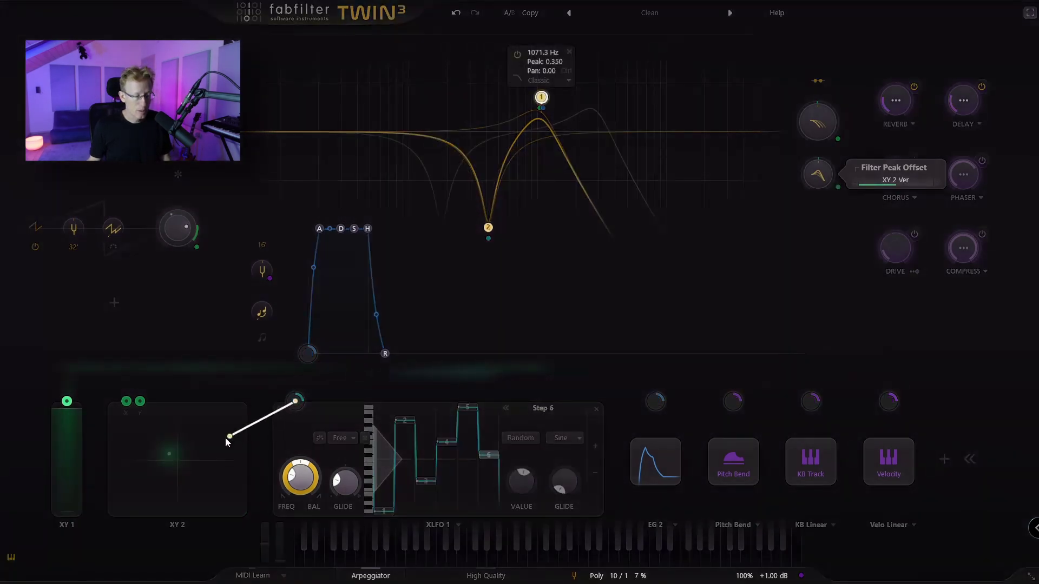
pyautogui.moveTo(264, 410); pyautogui.dragTo(200, 169)
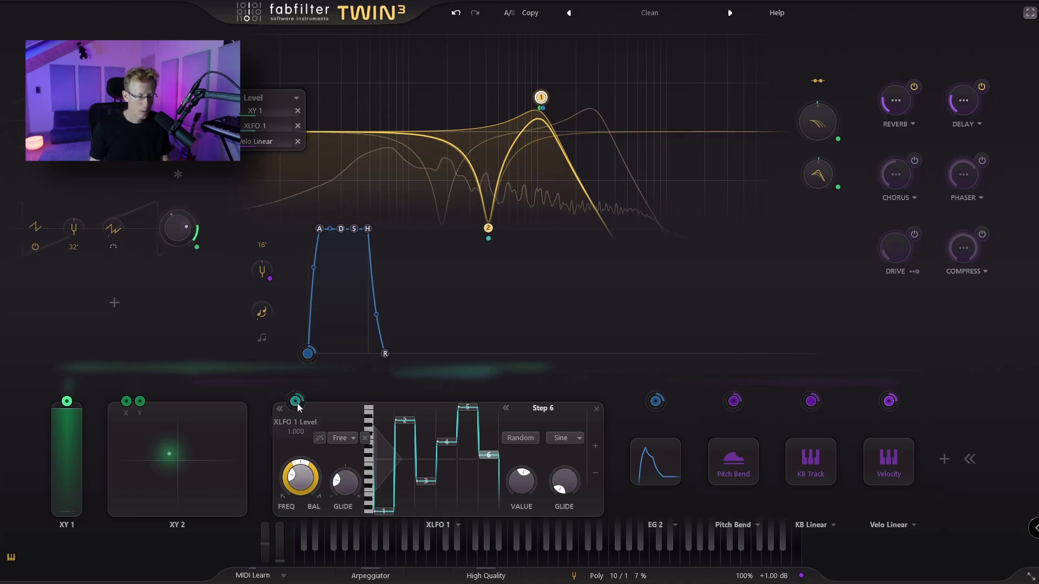
pyautogui.moveTo(296, 401); pyautogui.dragTo(893, 107)
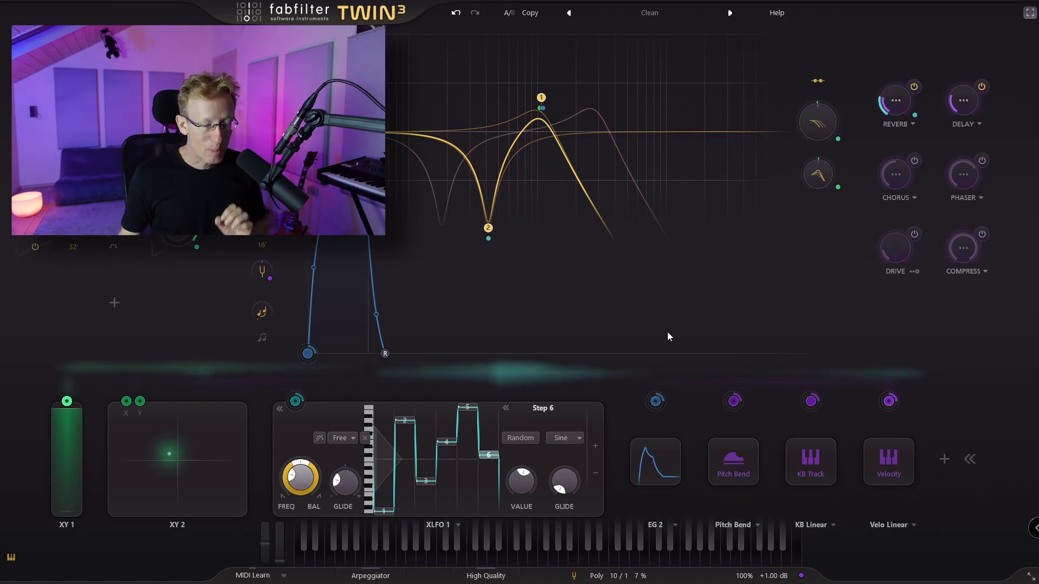
# Step: Enter MIDI Learn mode to check the existing controller mappings, and exit it
pyautogui.click(267, 575)
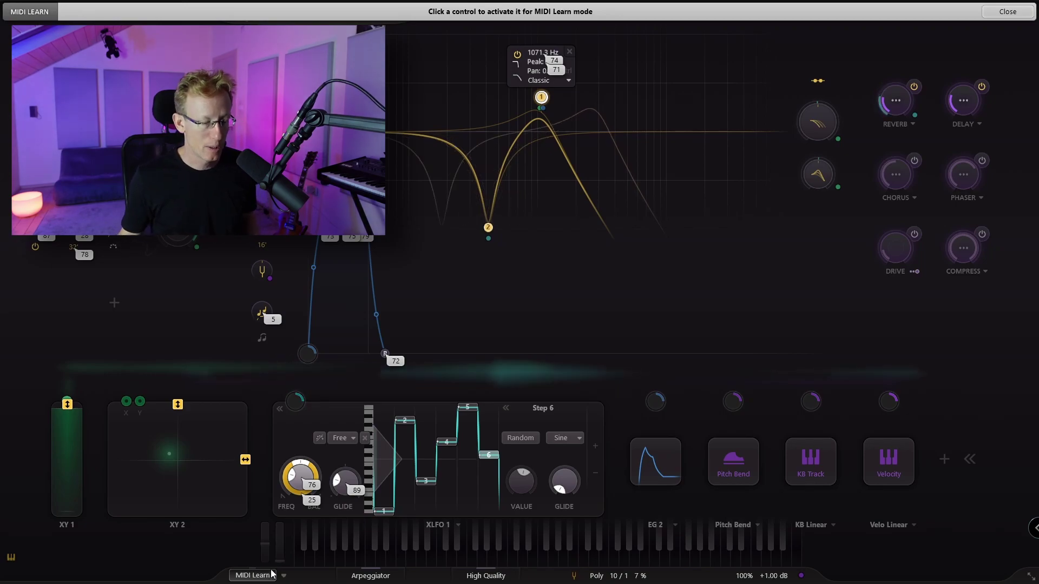
pyautogui.click(266, 579)
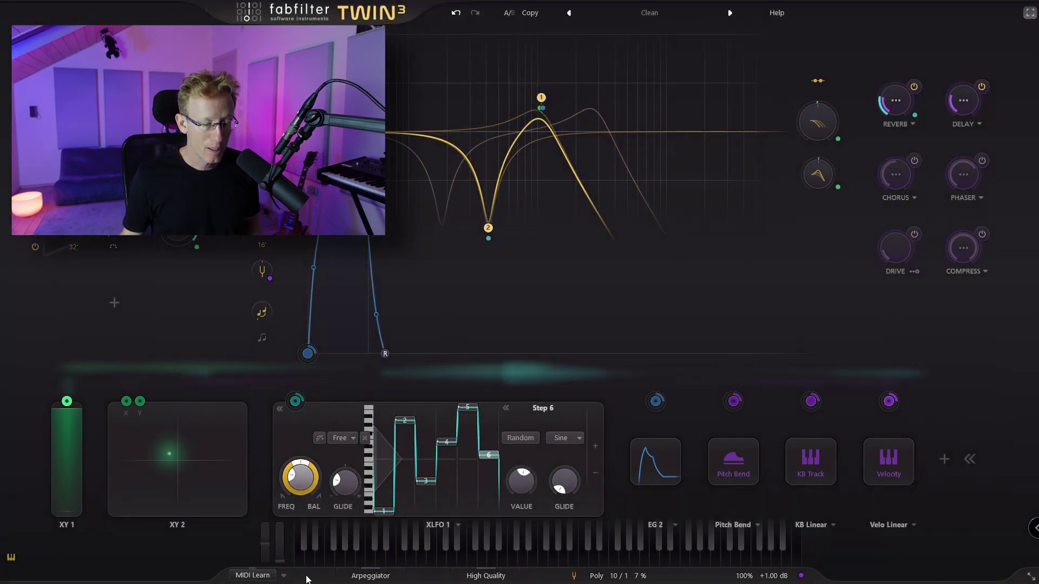
# Step: Open the arpeggiator settings and review its transpose and note order options
pyautogui.click(361, 577)
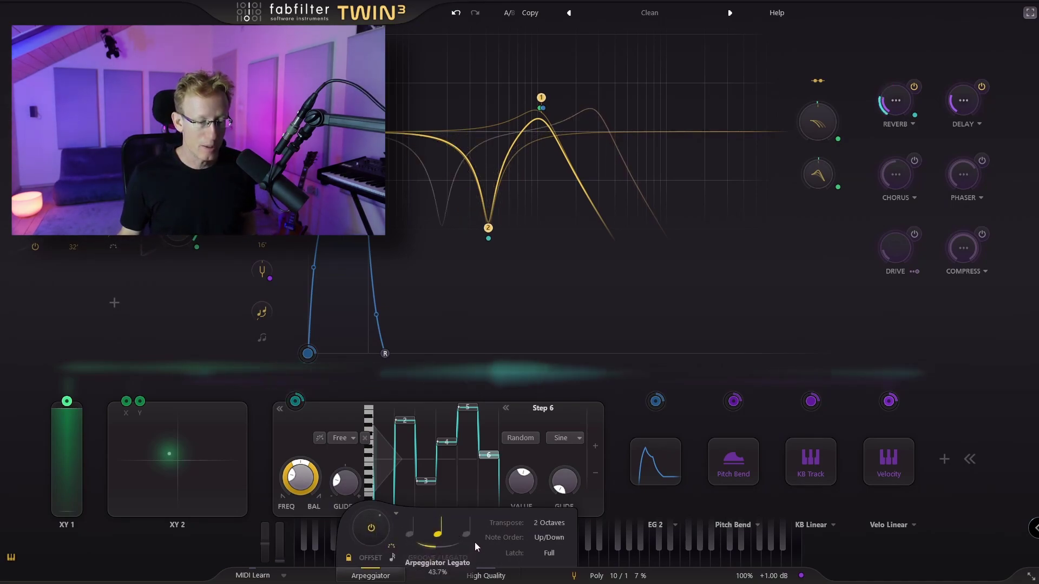
pyautogui.click(559, 524)
pyautogui.click(507, 534)
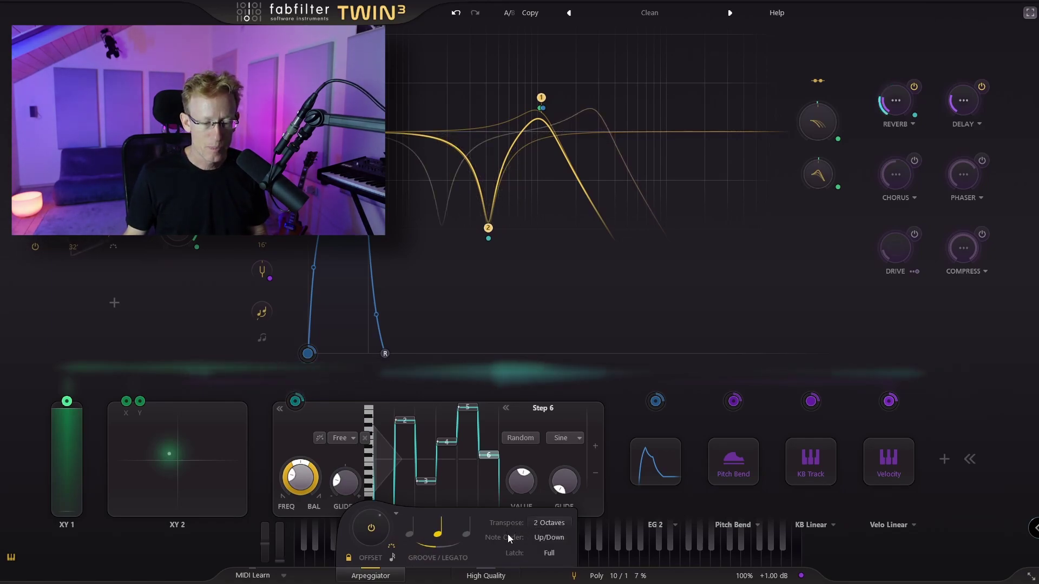
pyautogui.click(557, 538)
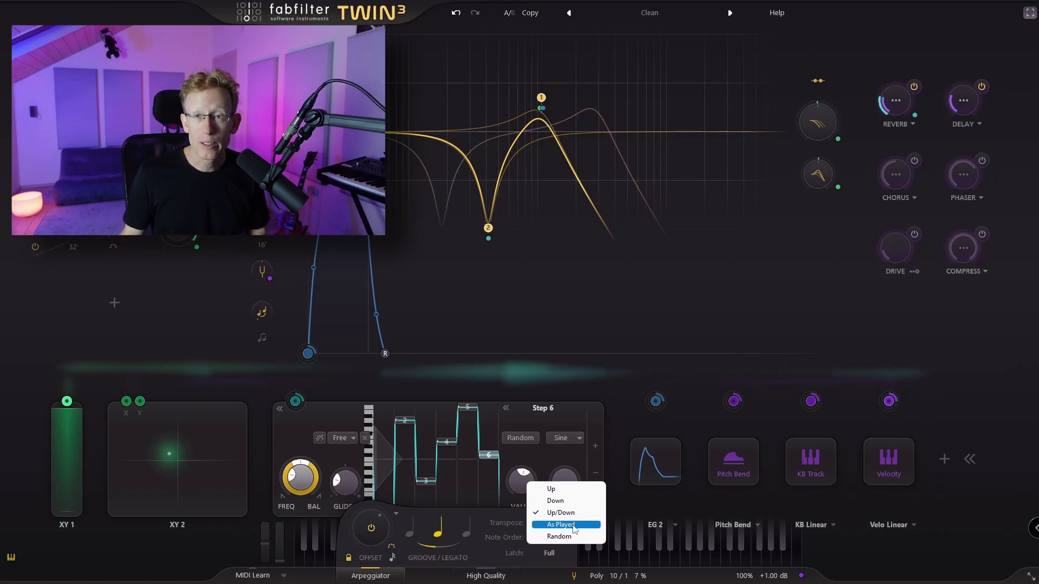
pyautogui.click(479, 514)
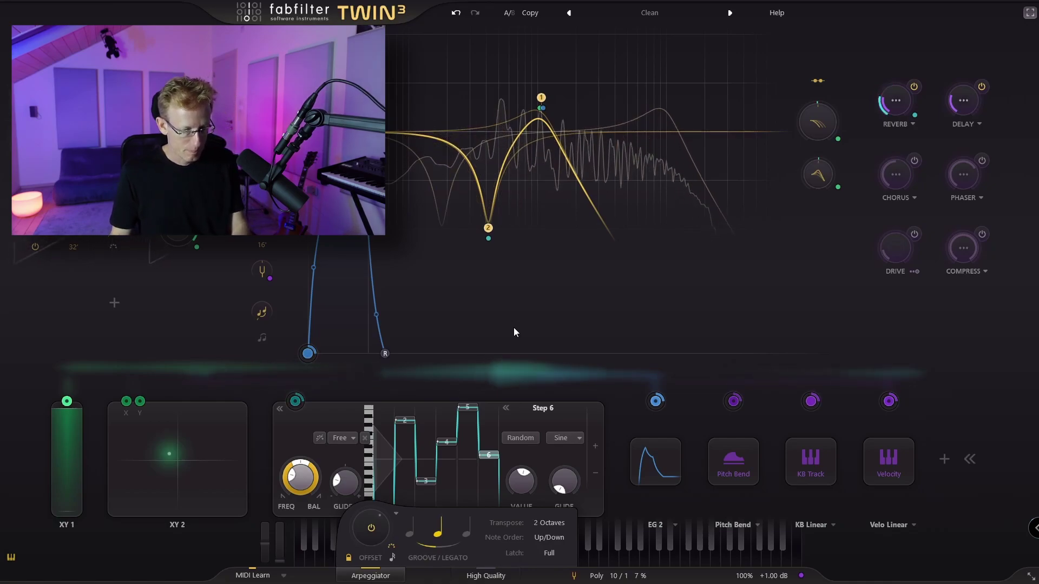
# Step: Choose 1/16 Note as the arpeggiator's tempo sync, try it switched on and off, and close its settings
pyautogui.moveTo(394, 557); pyautogui.dragTo(373, 528)
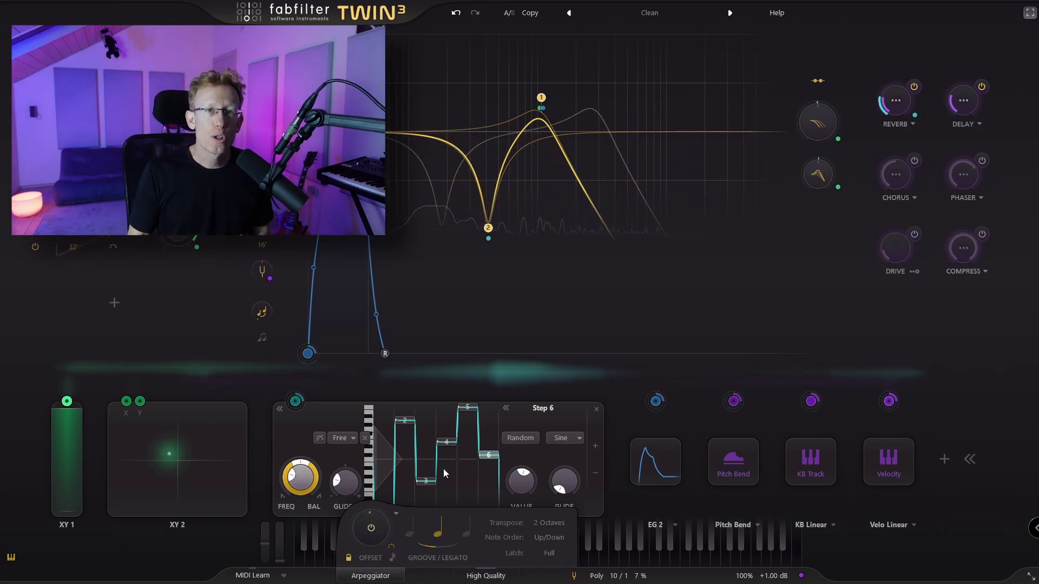
pyautogui.click(393, 558)
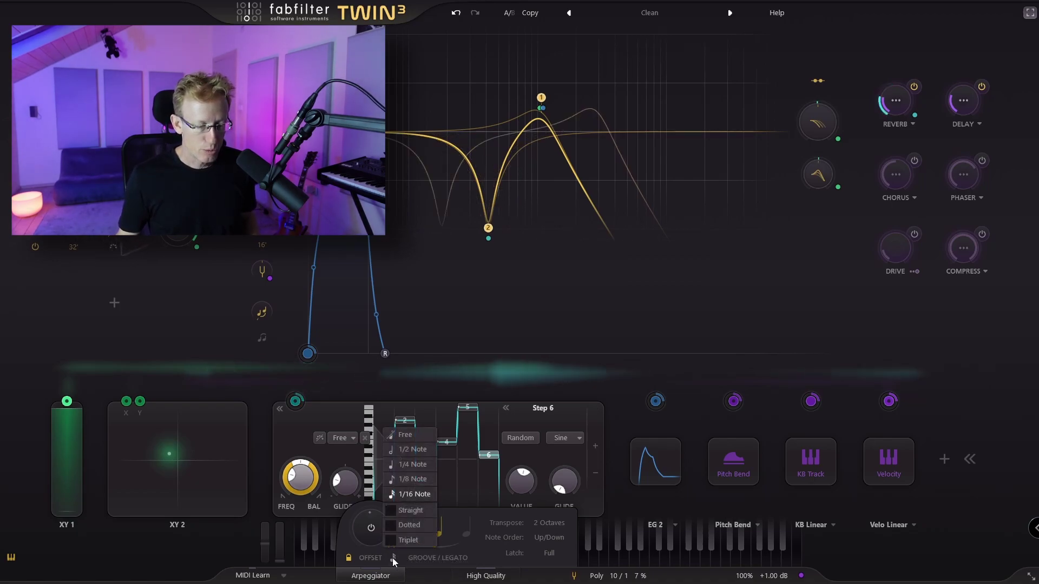
pyautogui.click(423, 495)
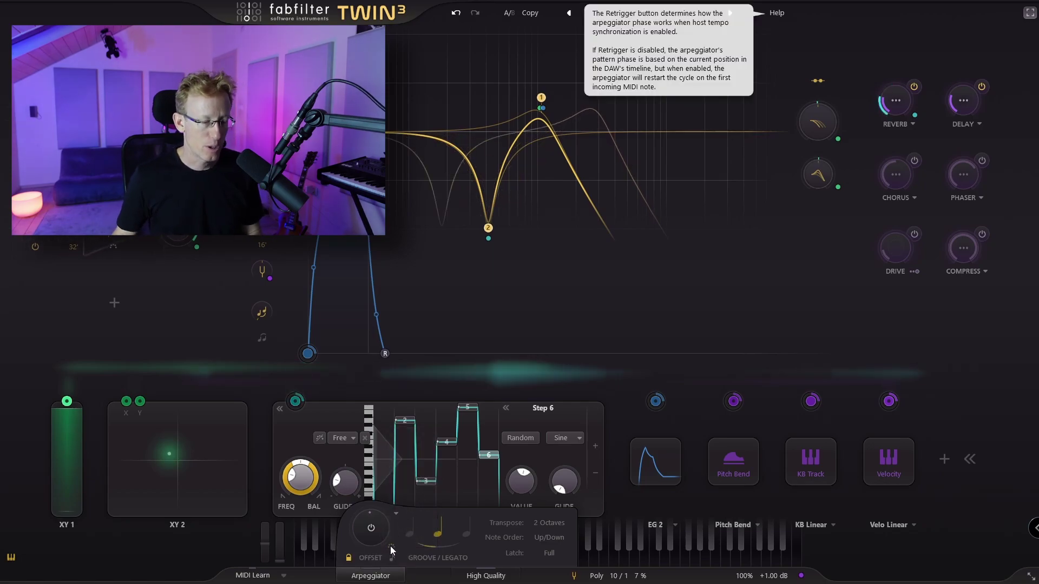
pyautogui.moveTo(373, 531)
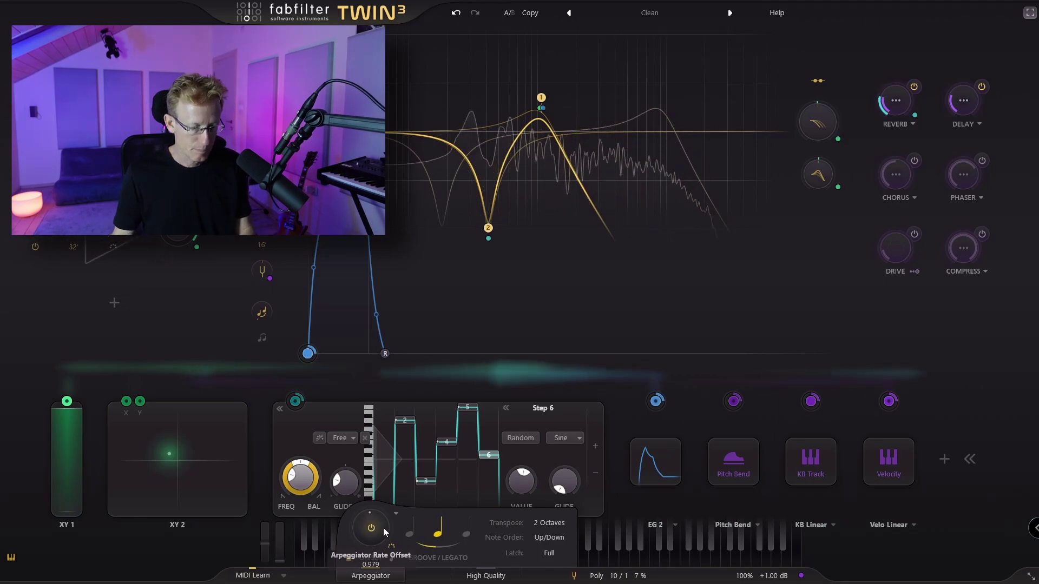
pyautogui.click(388, 577)
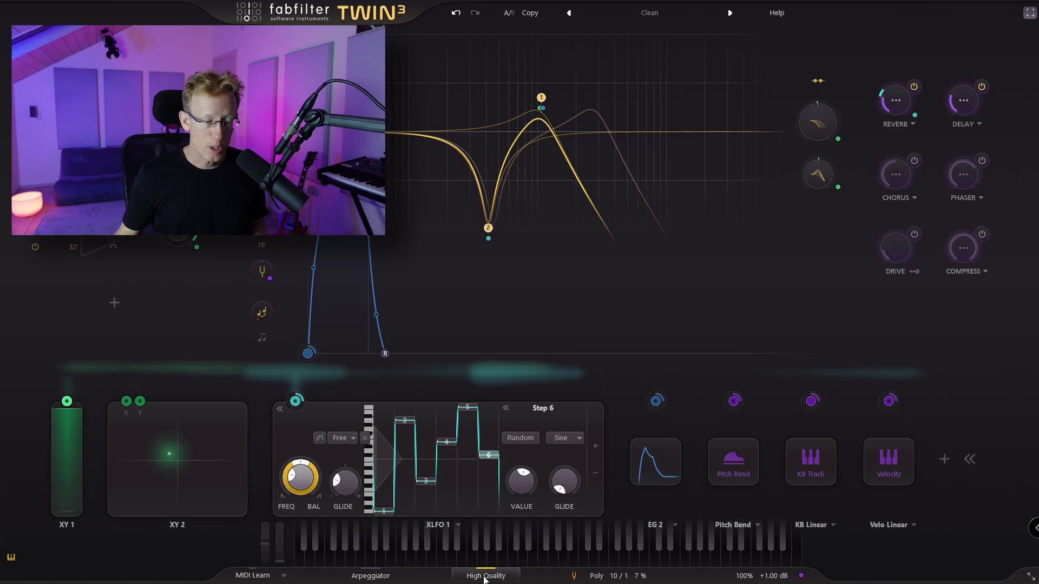
# Step: Set the unison spread to 15 %, the number of voices to 24 and the unison to 20
pyautogui.moveTo(618, 582)
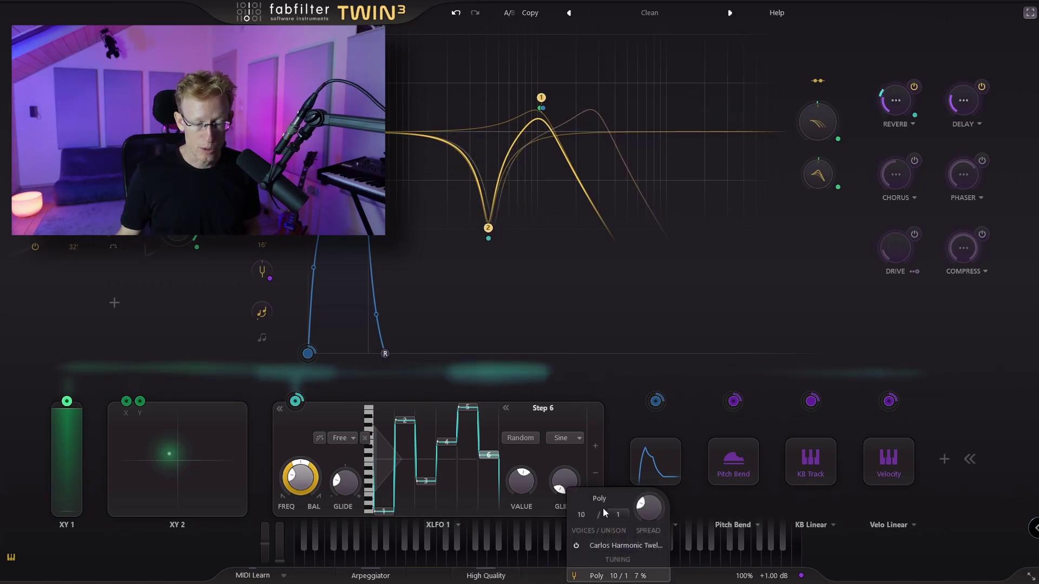
pyautogui.moveTo(645, 510); pyautogui.dragTo(647, 472)
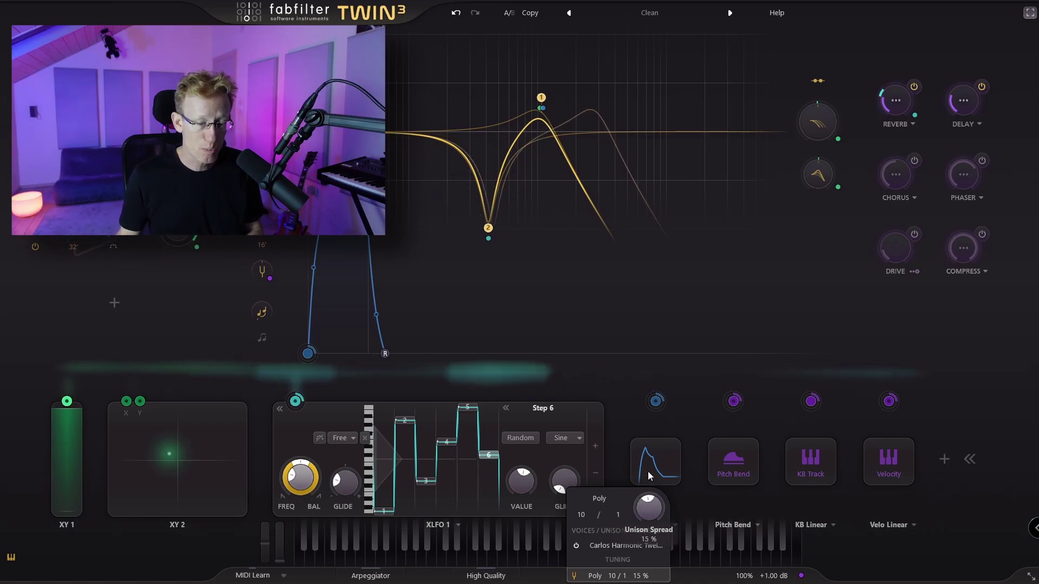
pyautogui.click(583, 515)
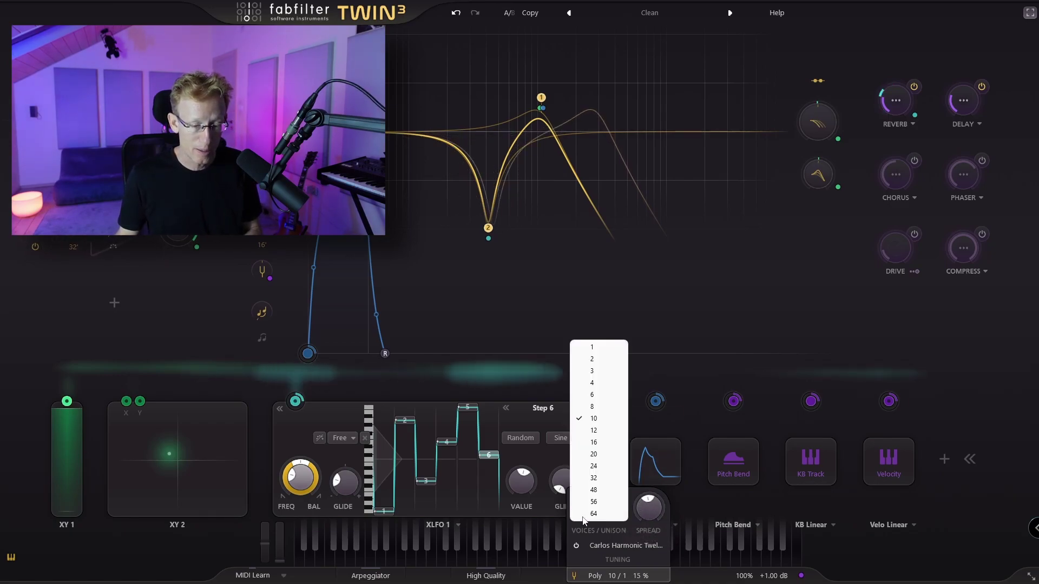
pyautogui.click(592, 467)
pyautogui.click(615, 515)
pyautogui.click(620, 513)
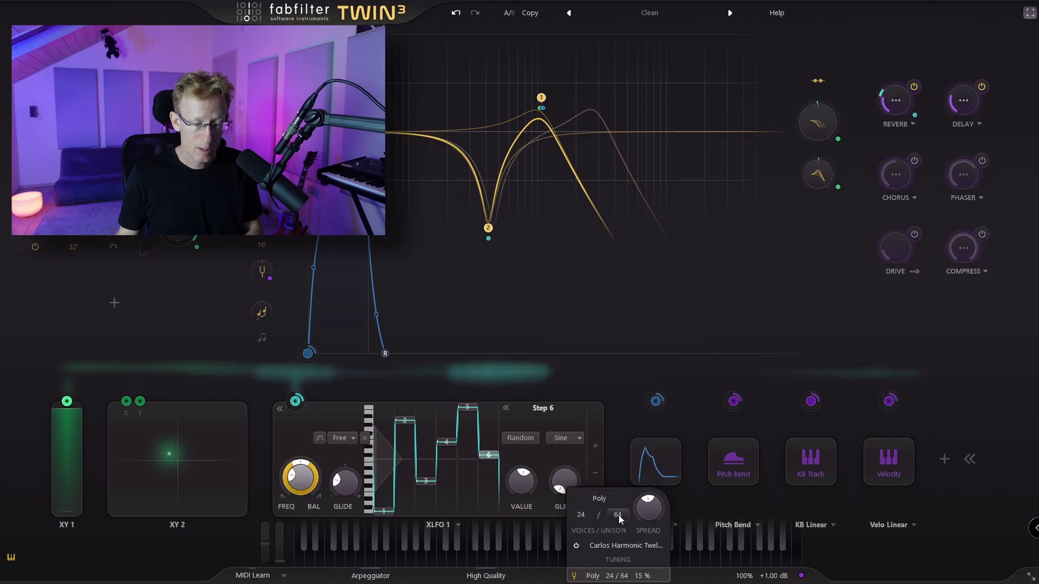
pyautogui.click(619, 515)
pyautogui.click(617, 455)
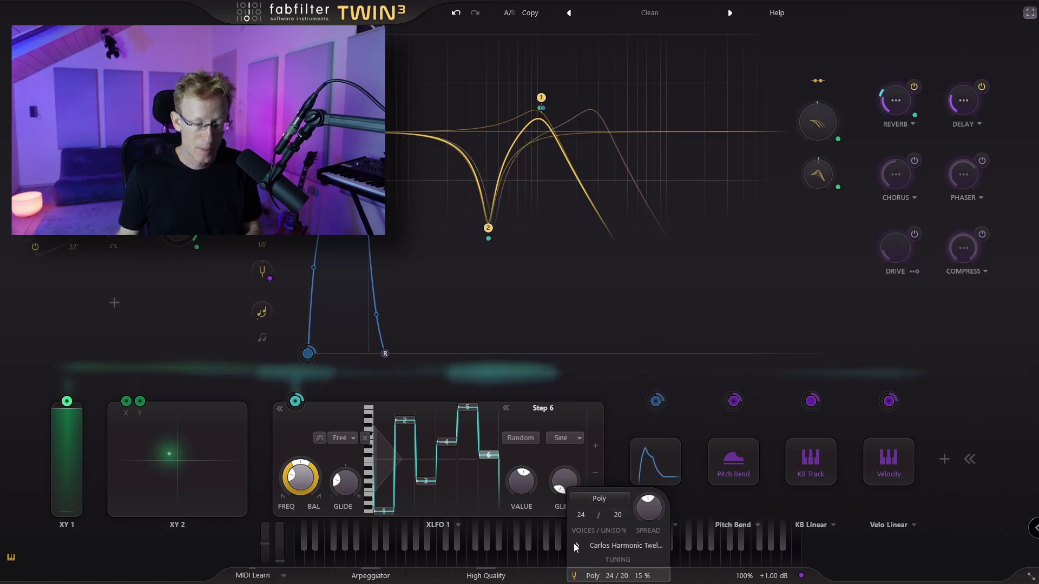
# Step: Reset the tuning to the default and reveal the output width and volume controls
pyautogui.click(622, 545)
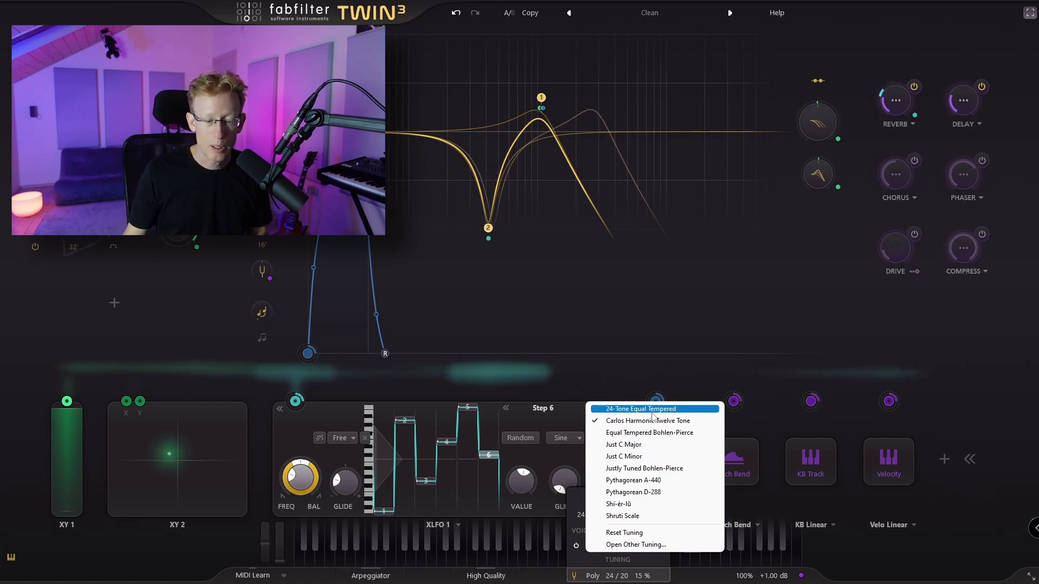
pyautogui.click(643, 533)
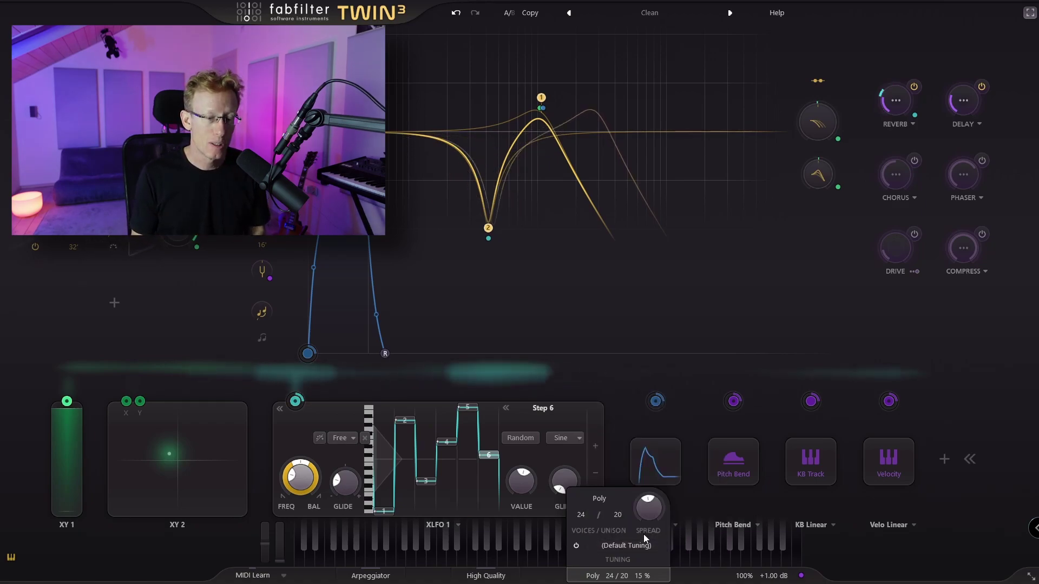
pyautogui.moveTo(722, 580)
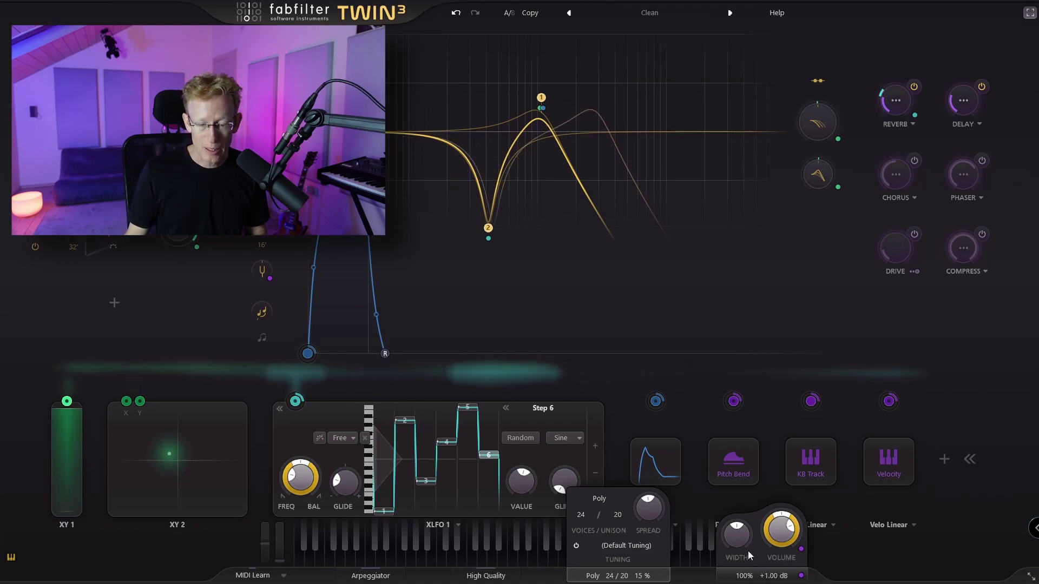
# Step: Reduce the output stereo width to 56.3 %
pyautogui.scroll(2, 734, 528)
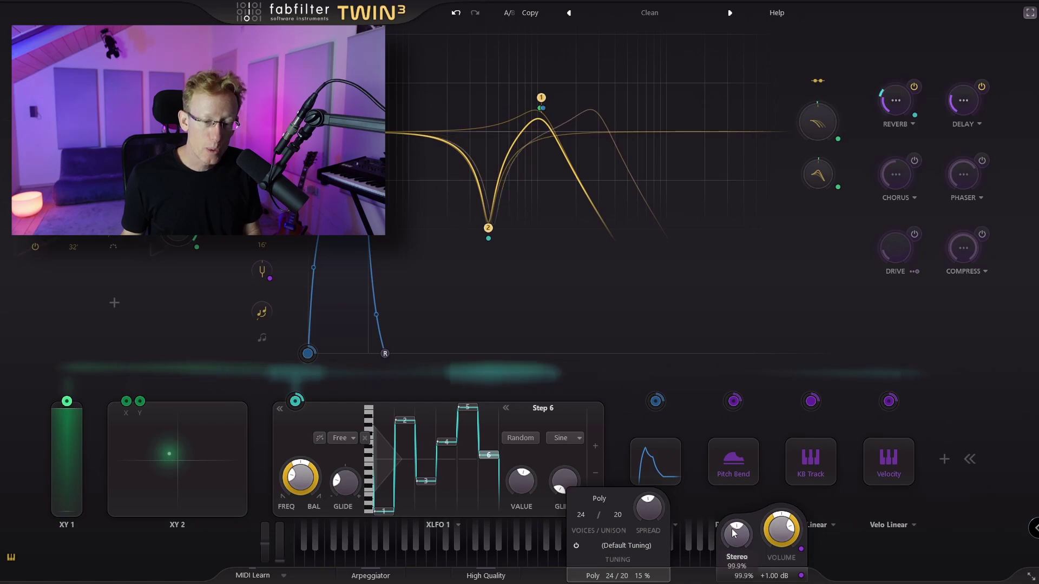
pyautogui.scroll(-3, 731, 528)
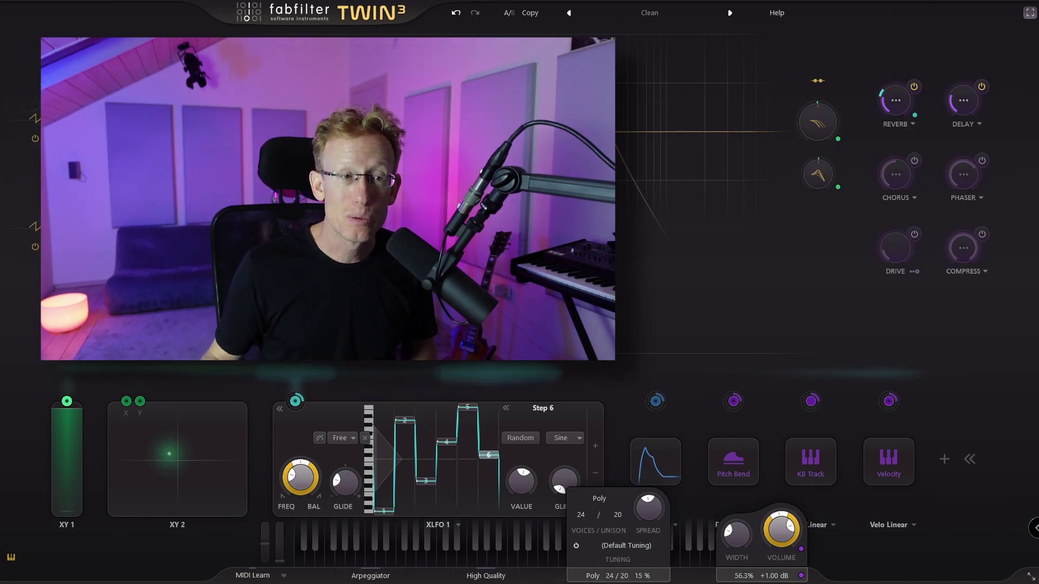
# Step: Audition the bass presets in sequence, from 80s Sampled Slap Bass through Bass Flavour One and Two, Big Moody Bass and Body Check to beyond Broth Bass
pyautogui.click(641, 13)
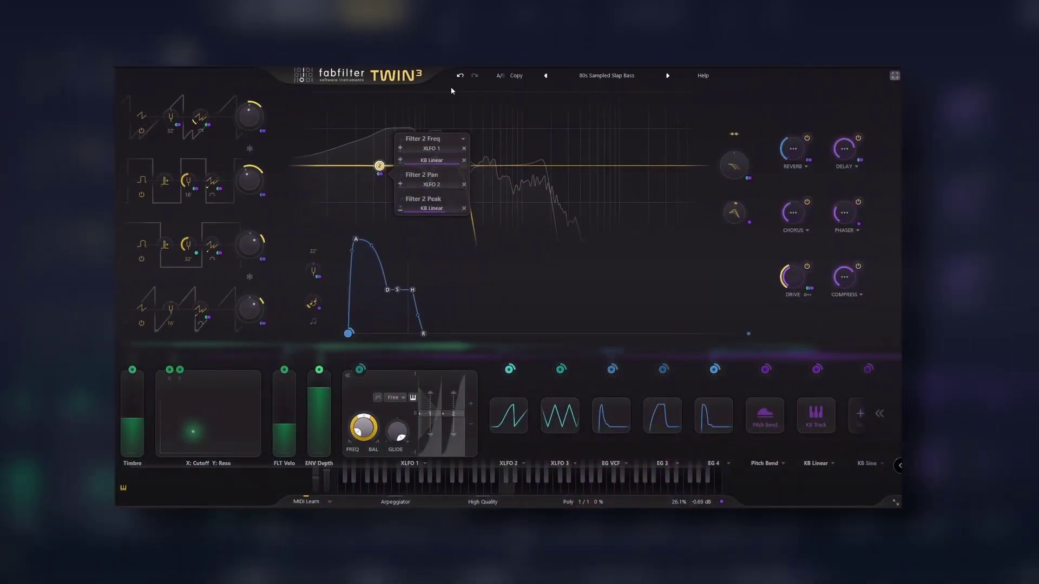
pyautogui.click(667, 75)
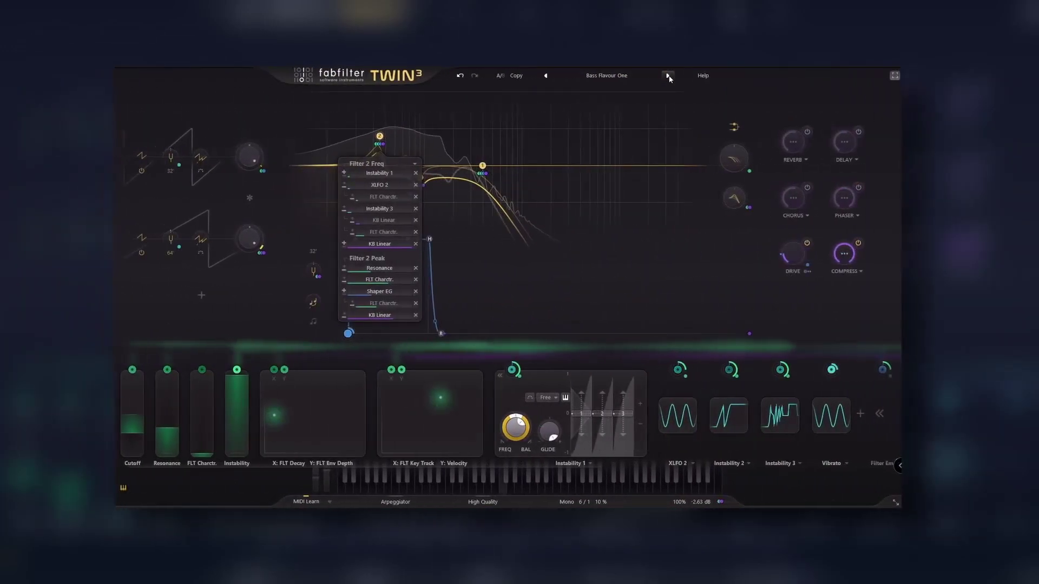
pyautogui.click(667, 75)
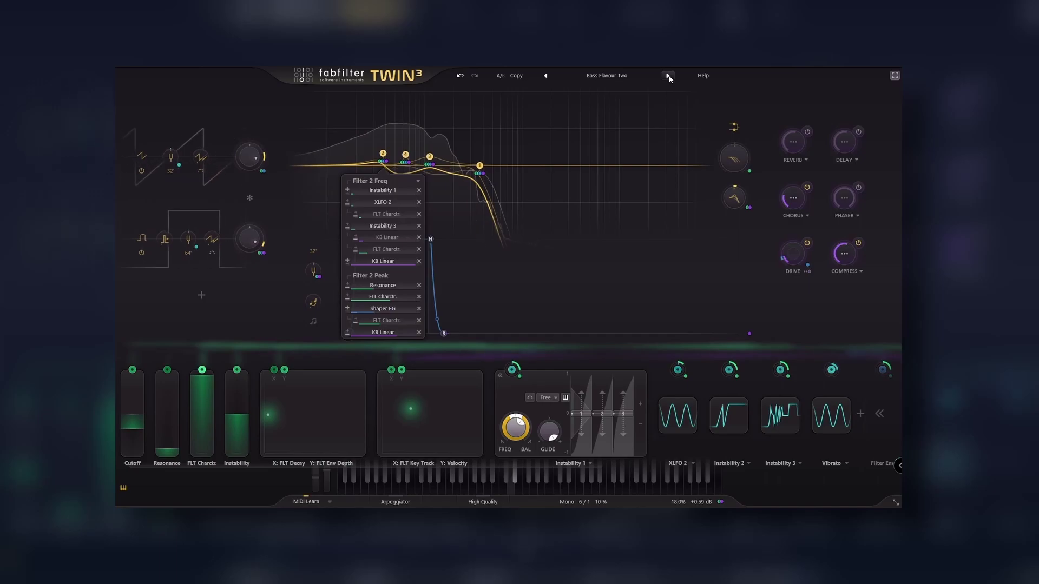
pyautogui.click(668, 76)
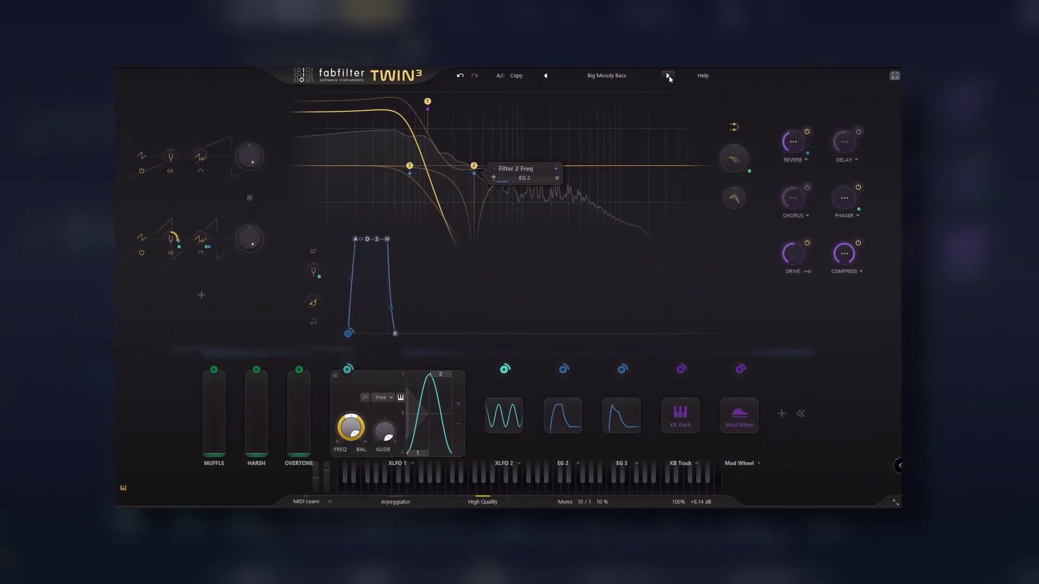
pyautogui.click(667, 75)
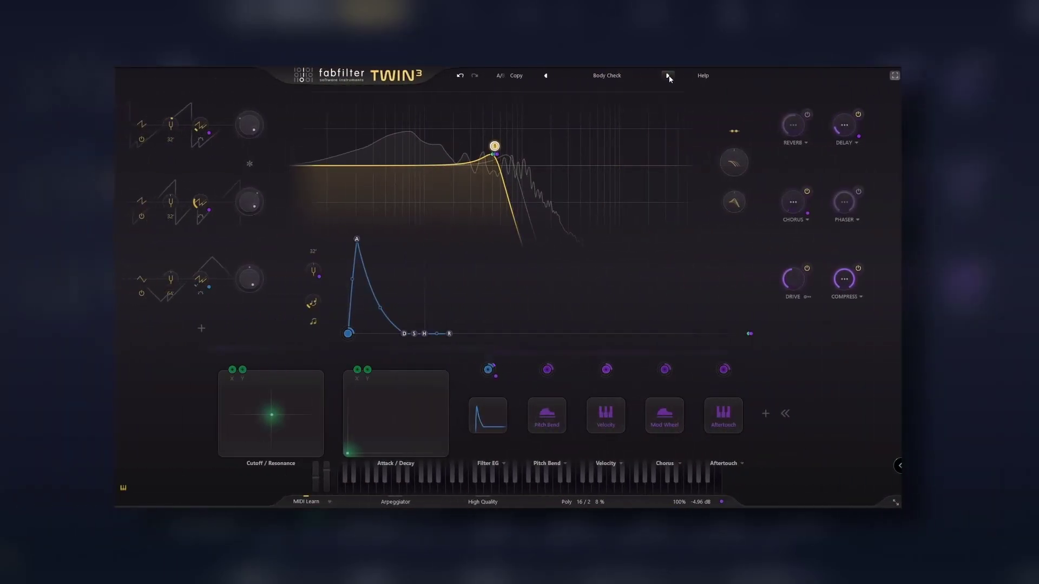
pyautogui.click(668, 75)
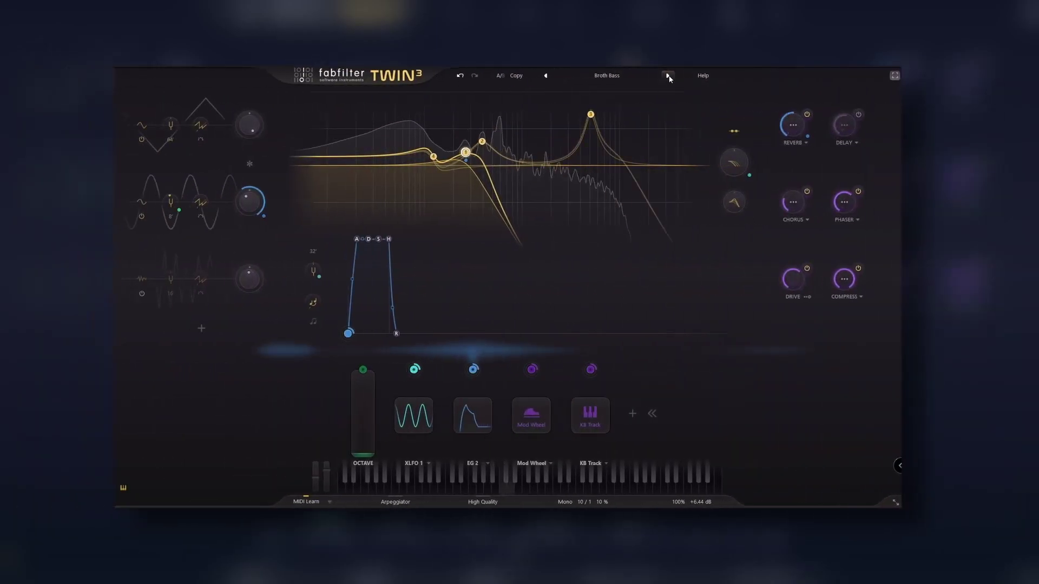
pyautogui.click(668, 76)
# Step: Audition drum presets, including 8 Ooh 8, Air Clap, Analog Snare Machine, Analogue Kick 1, Basic Kick and Basic Techno Kick
pyautogui.click(606, 75)
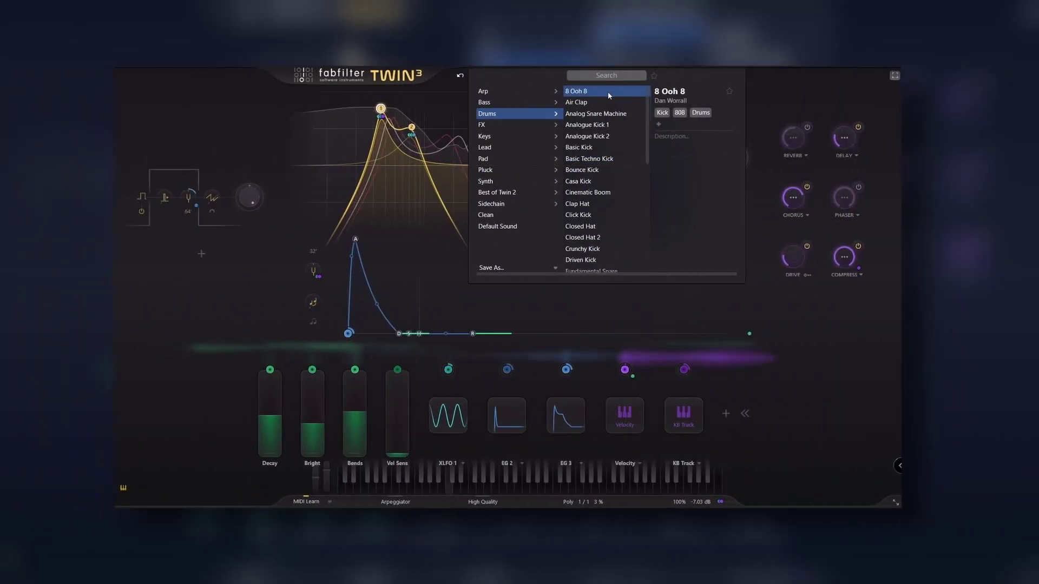
pyautogui.click(603, 101)
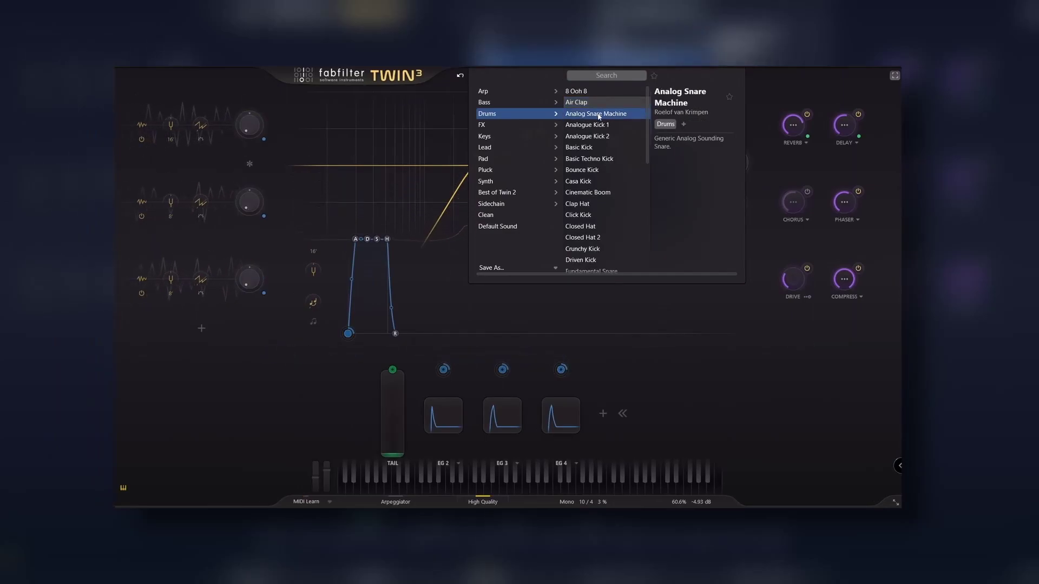
pyautogui.click(599, 115)
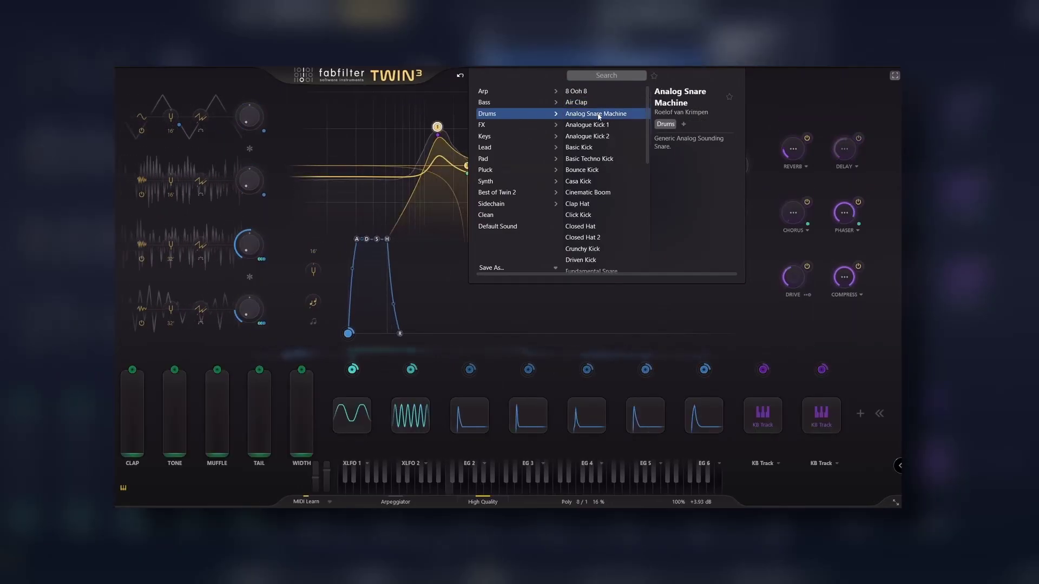
pyautogui.click(598, 127)
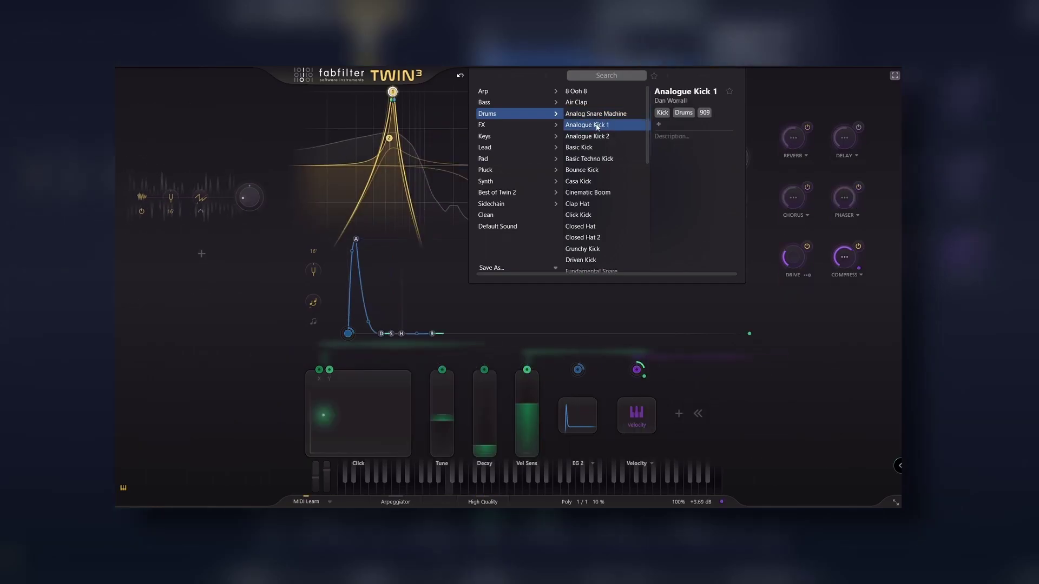
pyautogui.click(592, 147)
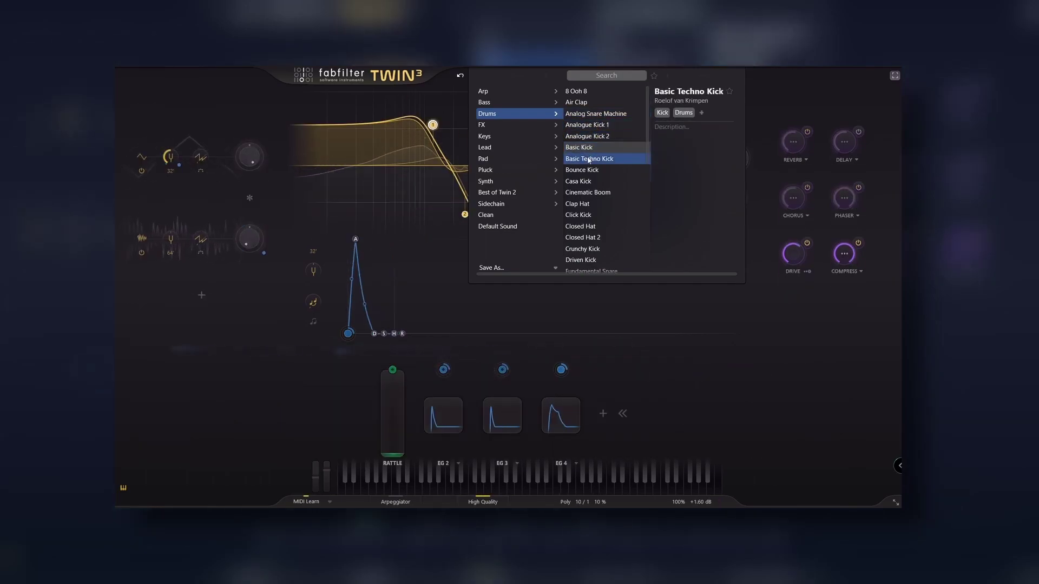
pyautogui.click(588, 160)
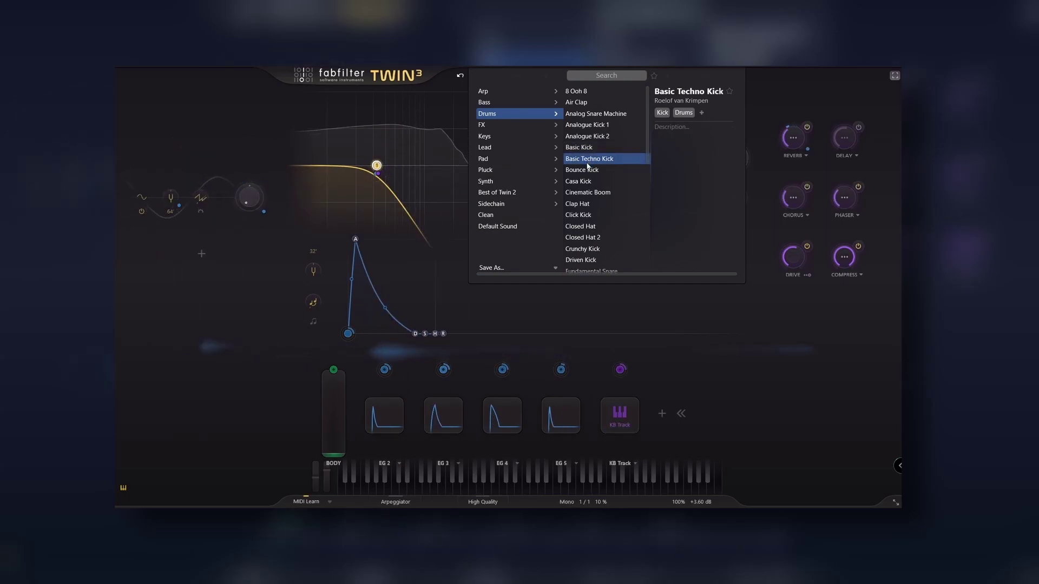
# Step: Audition the FX presets, starting with 16th Riser and Broken Drone
pyautogui.moveTo(517, 127)
pyautogui.click(604, 92)
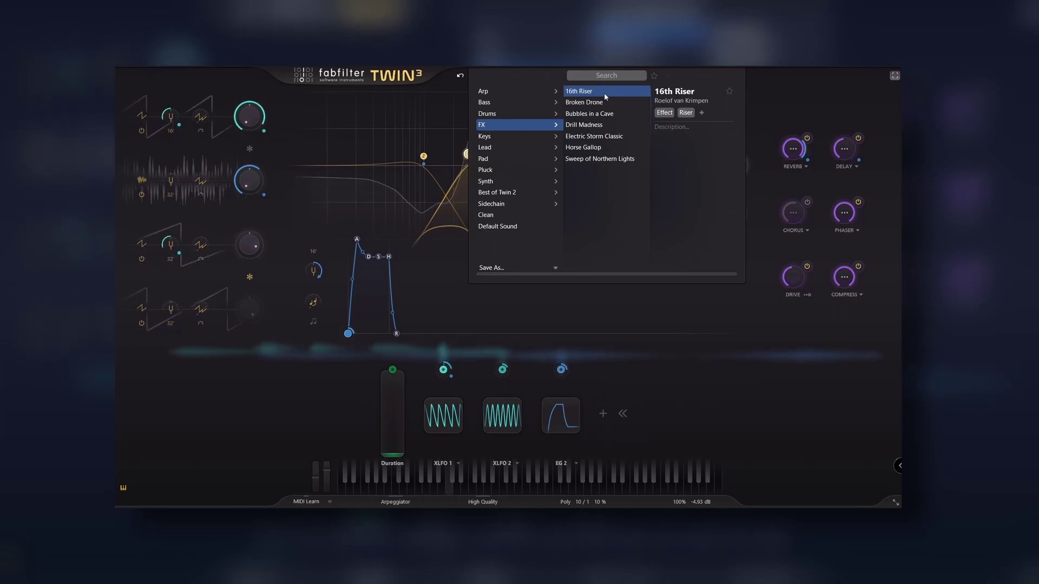
pyautogui.click(602, 102)
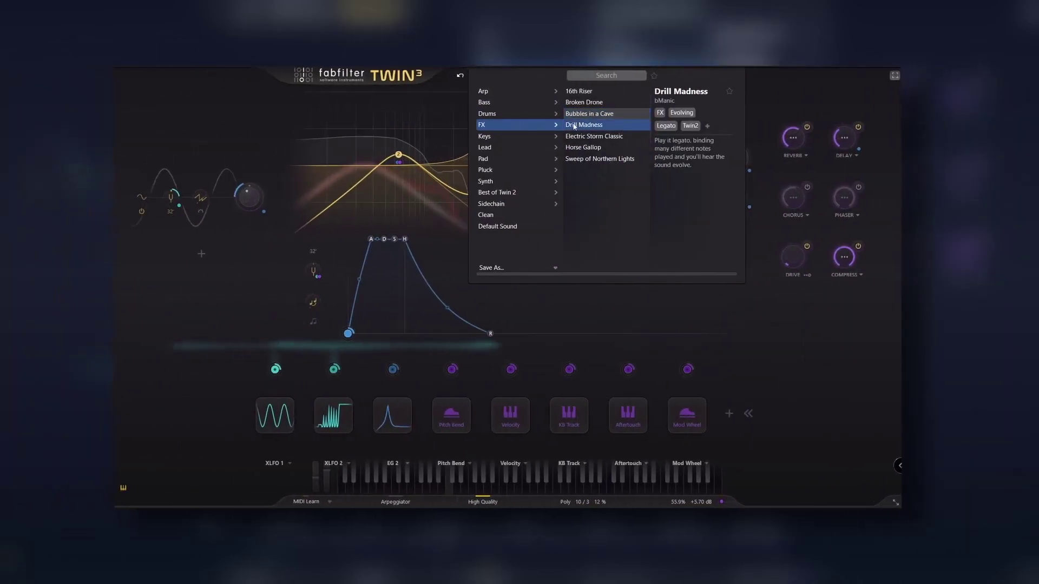
# Step: Audition the keys presets one after another, from Baby Toy through Bottle Organ, Dreams of a Piano and Glockenfield to Kaunis
pyautogui.moveTo(498, 135)
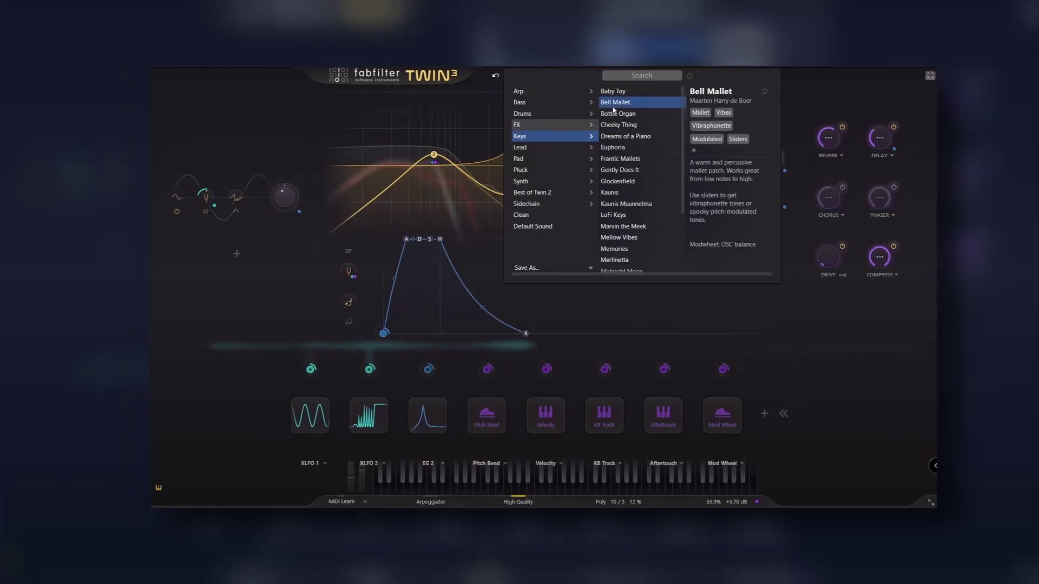
pyautogui.click(580, 93)
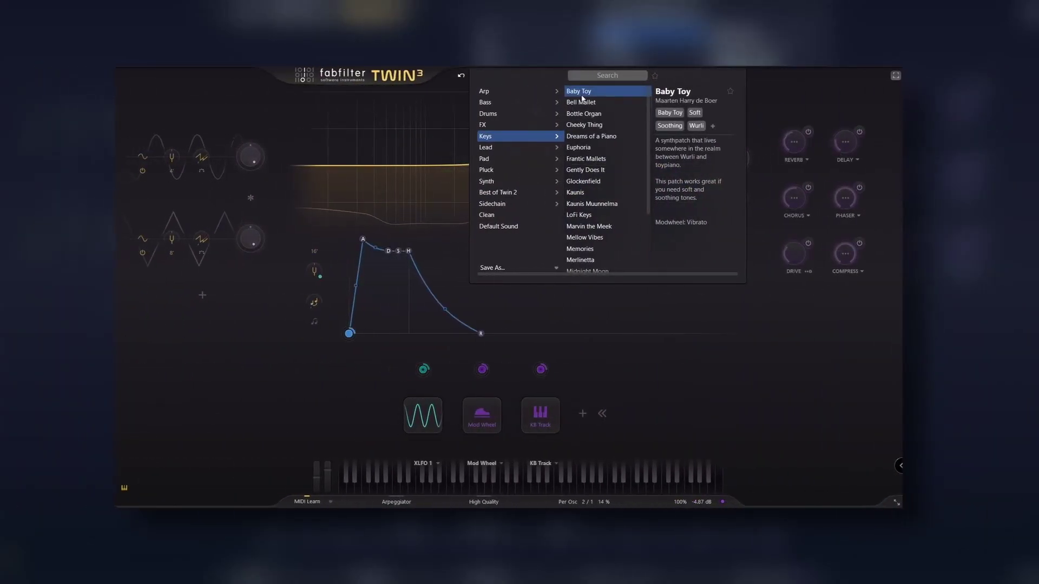
pyautogui.click(579, 102)
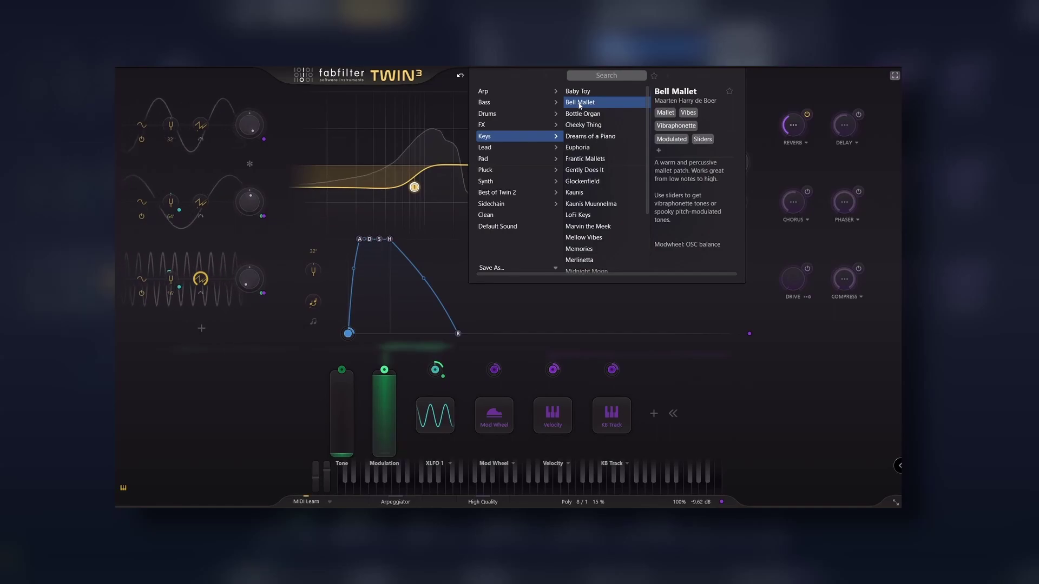
pyautogui.click(584, 114)
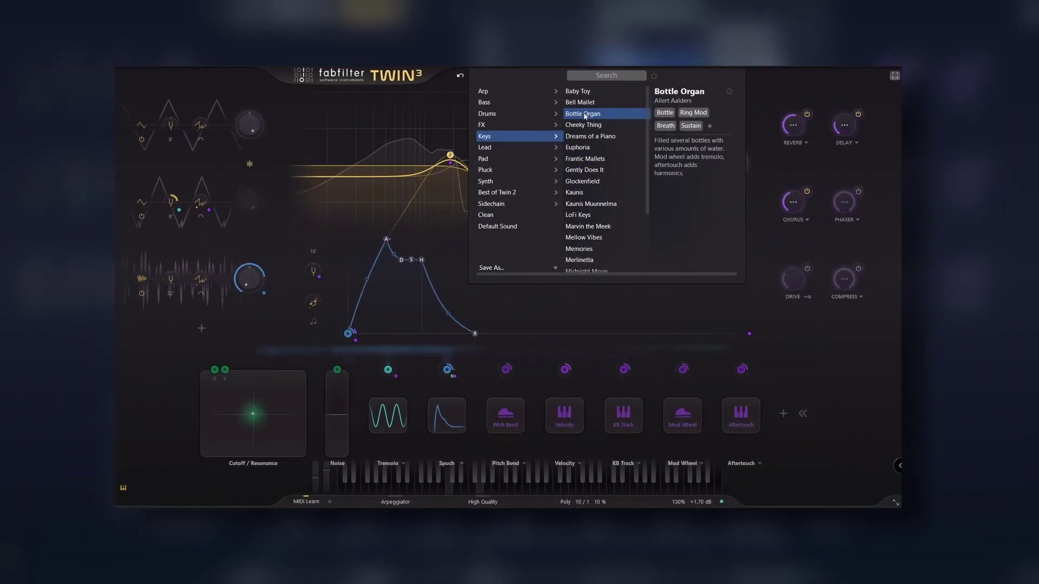
pyautogui.click(587, 125)
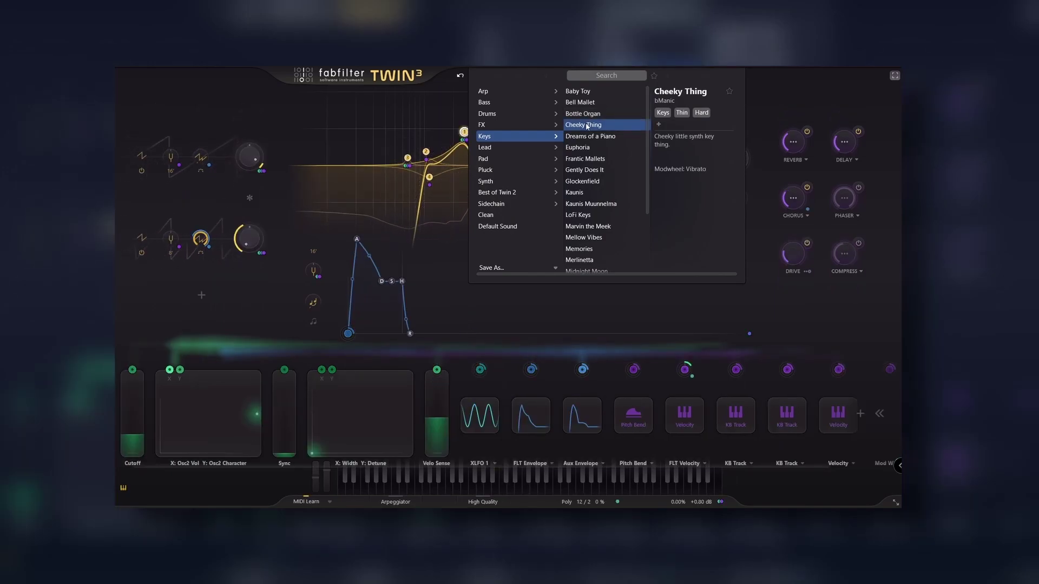
pyautogui.click(588, 136)
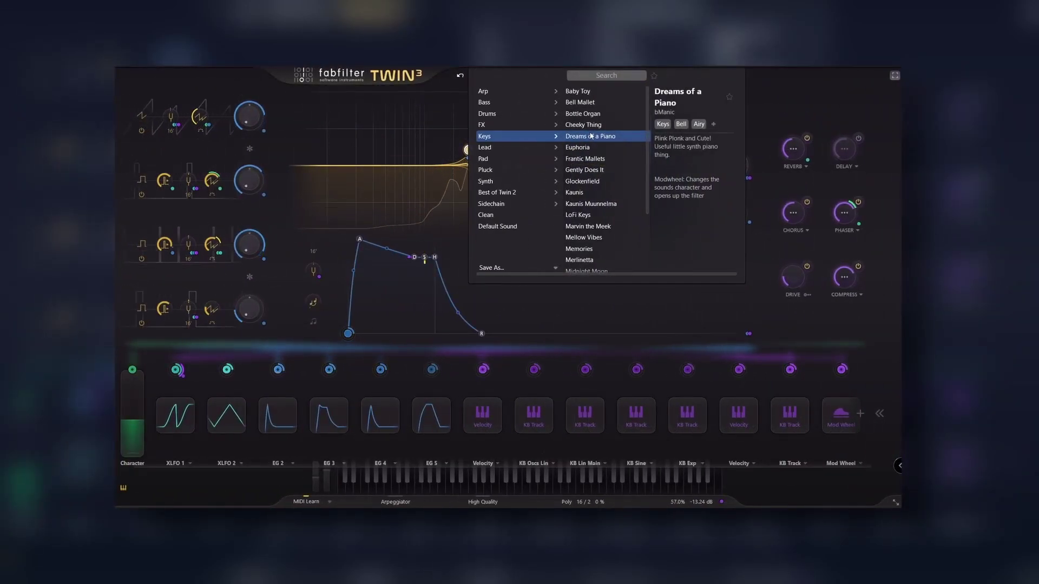
pyautogui.click(589, 148)
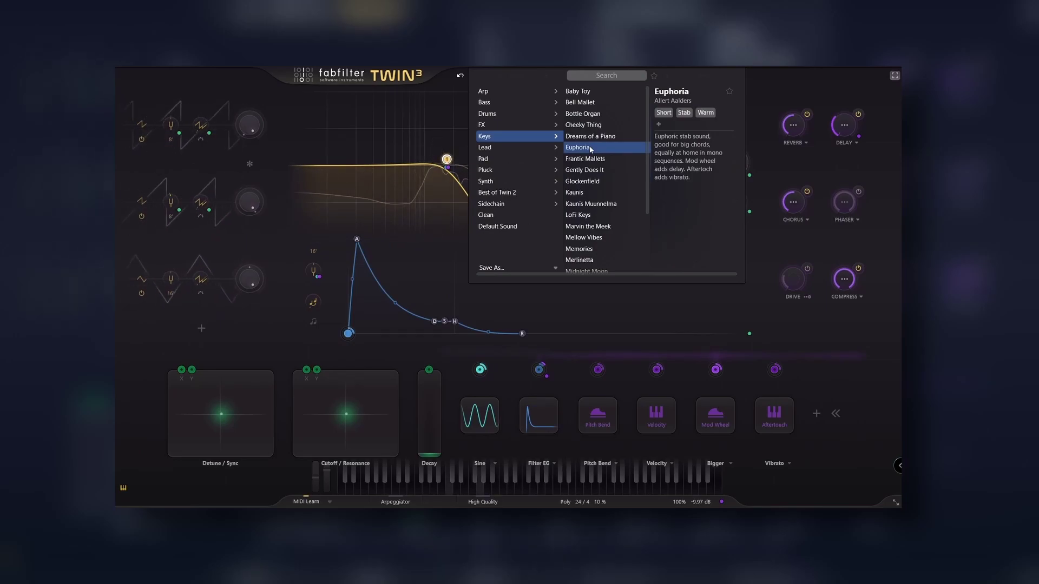
pyautogui.click(594, 159)
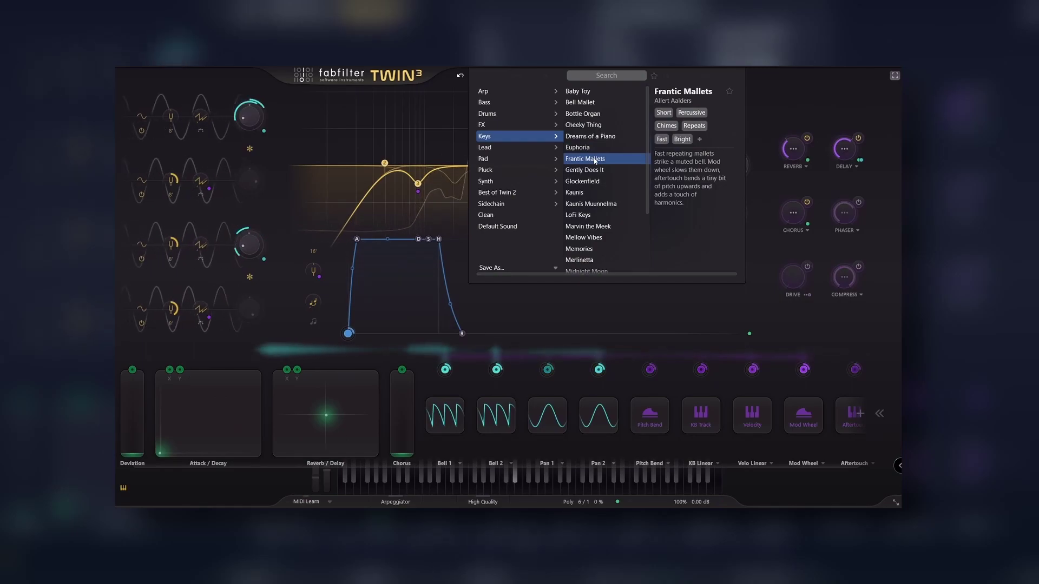
pyautogui.click(598, 170)
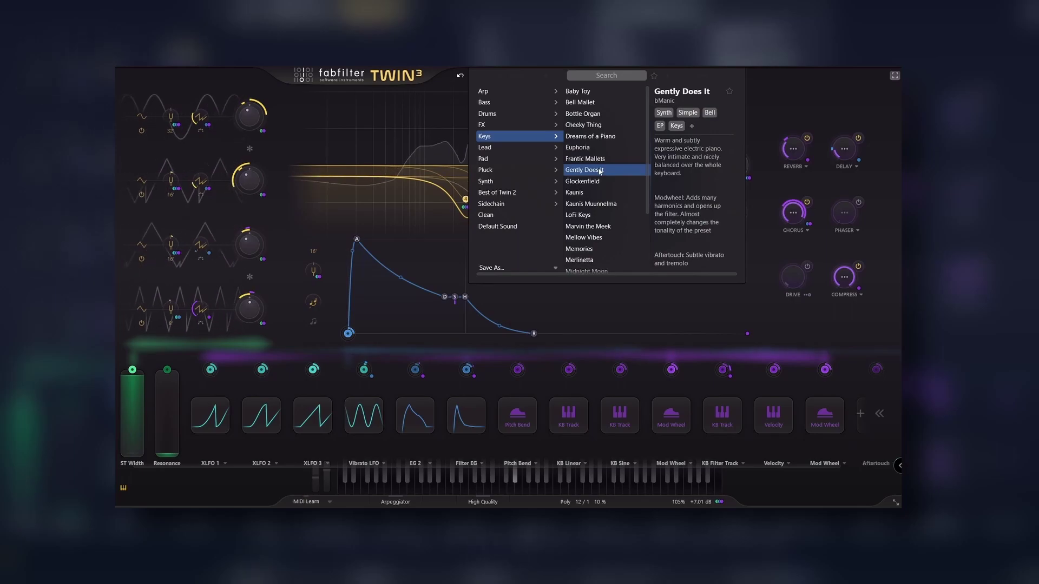
pyautogui.click(600, 181)
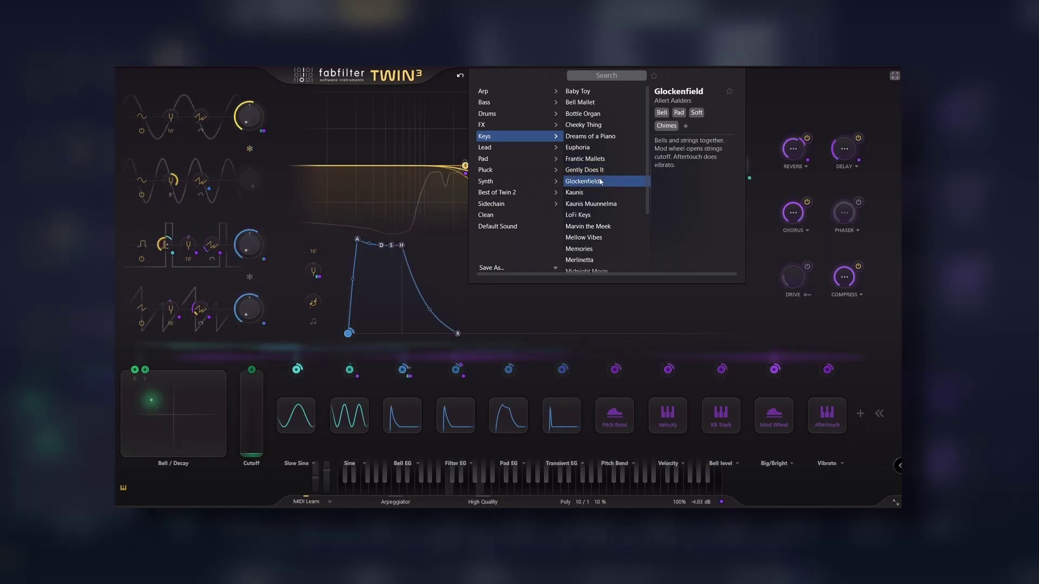
pyautogui.click(574, 192)
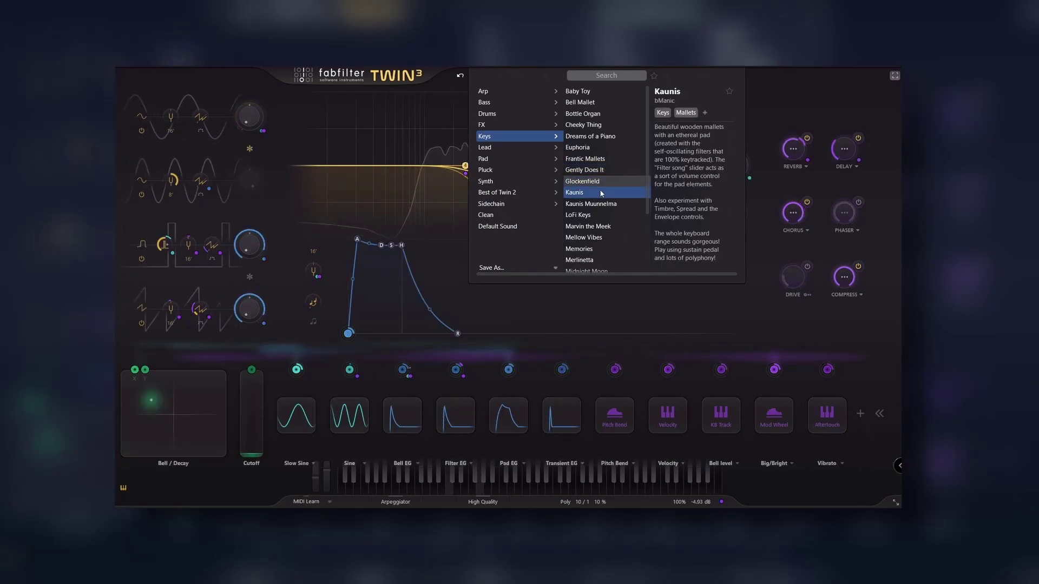
# Step: Audition the lead presets Big Lead, Chainsaw Voice, DOOMSDAY, Gnarly, Gravel Sludge and Impolite Lazer
pyautogui.click(485, 147)
pyautogui.click(583, 102)
pyautogui.click(590, 92)
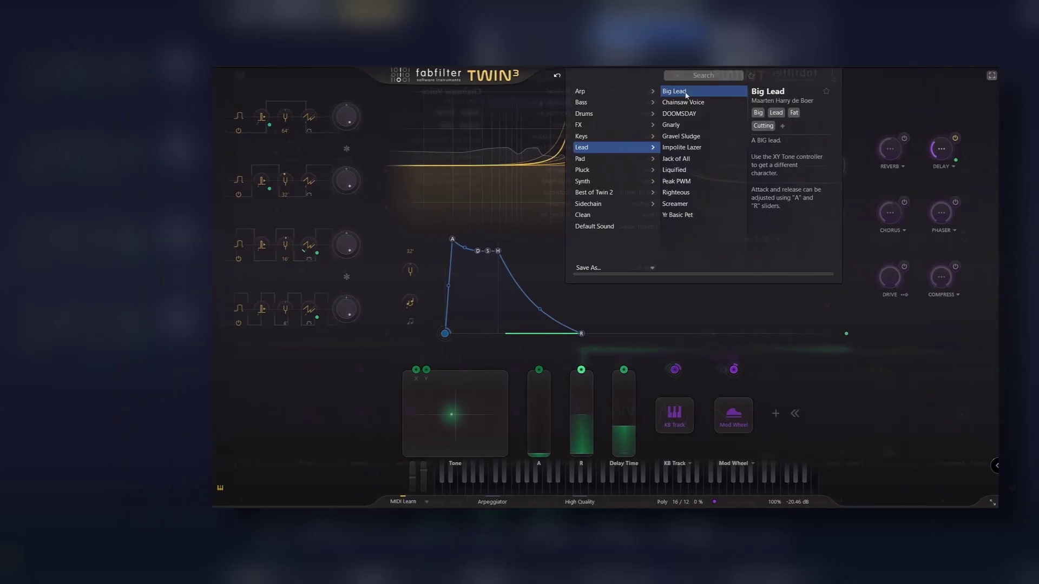
pyautogui.click(593, 102)
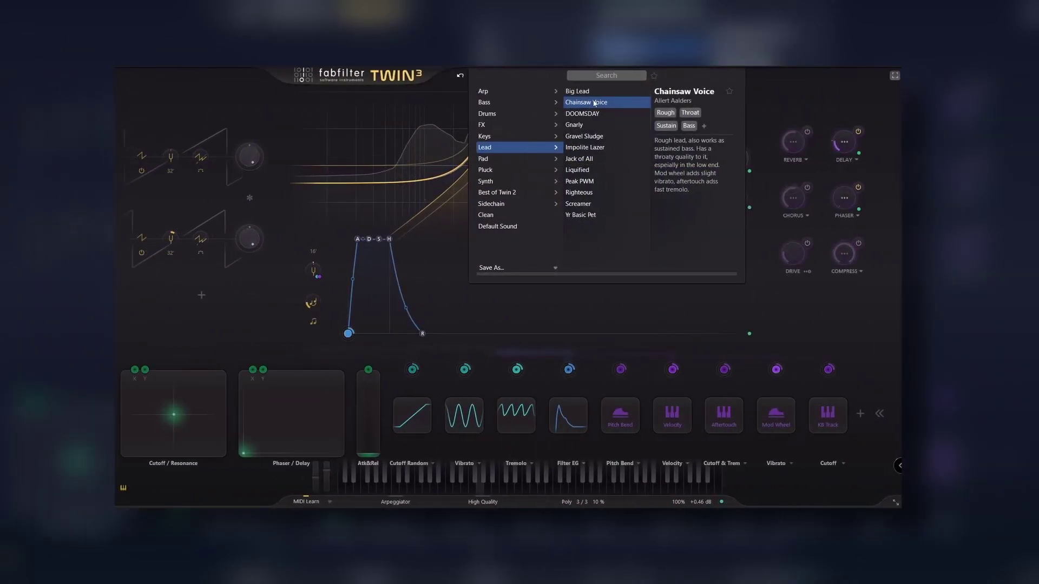
pyautogui.click(646, 114)
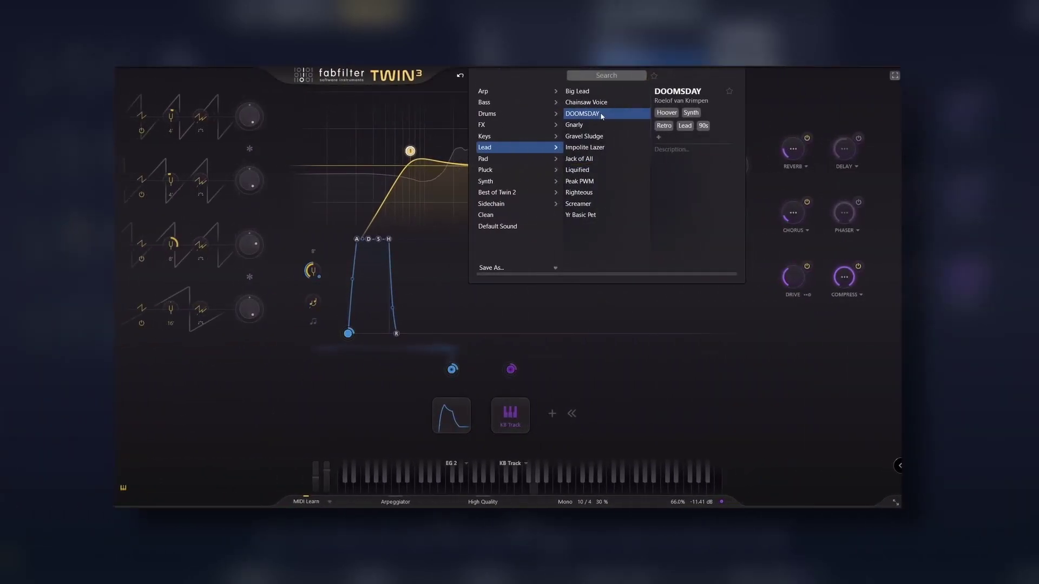
pyautogui.click(604, 125)
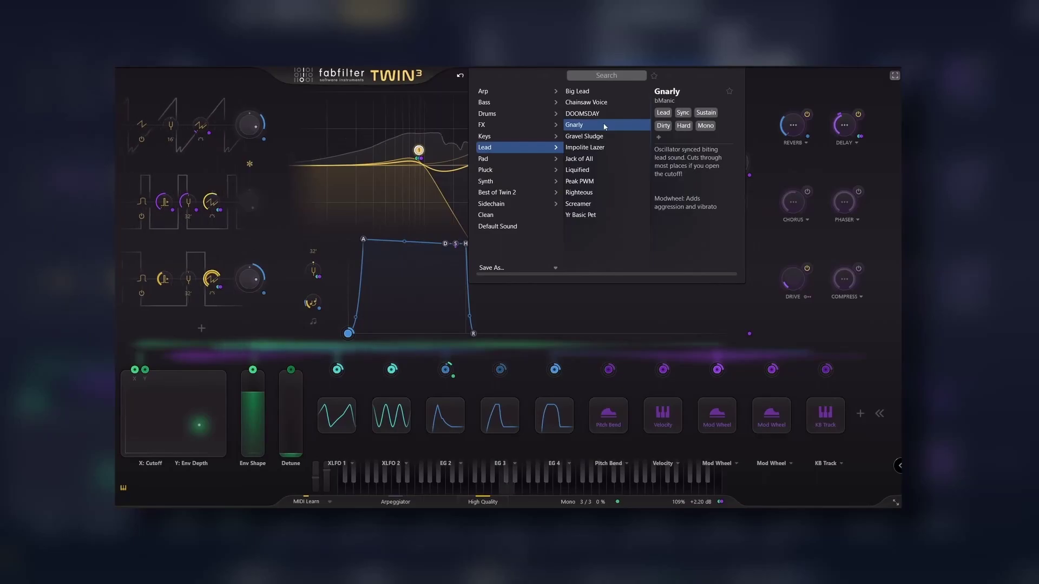
pyautogui.click(571, 136)
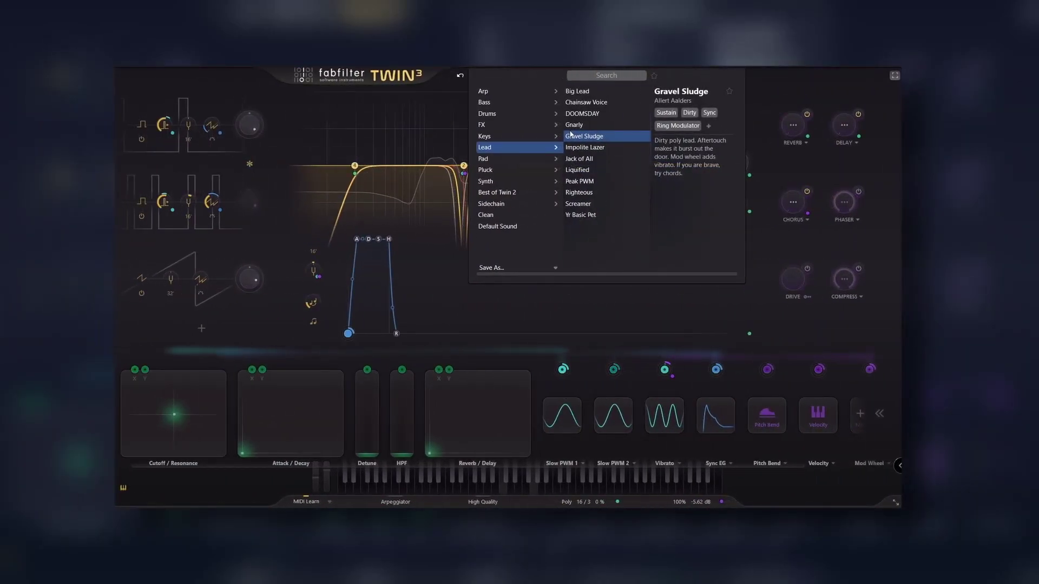
pyautogui.click(575, 147)
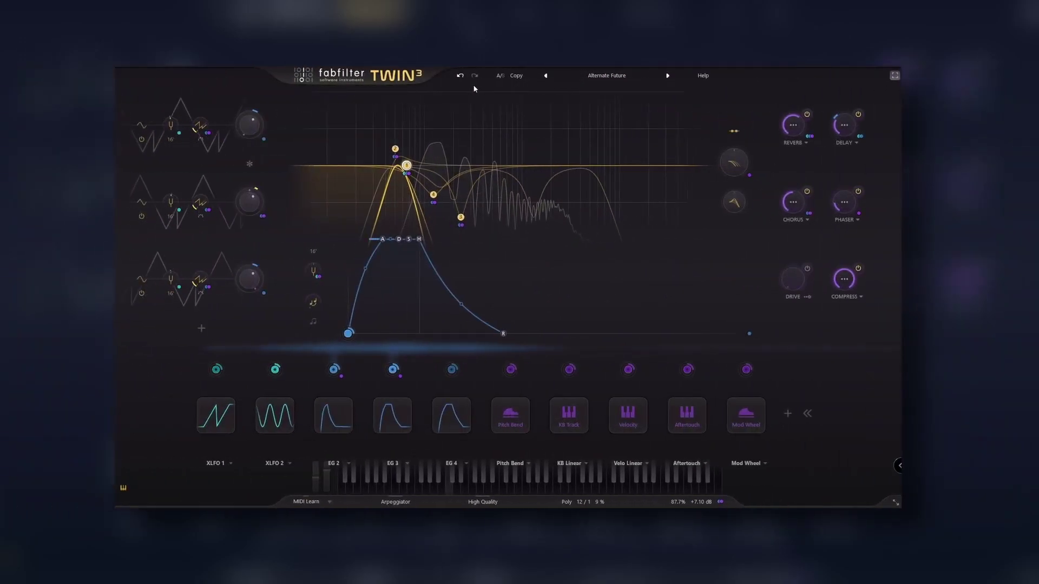
# Step: Advance from the Alternate Future preset to Another Frontier and Beautifully Haunting to audition them
pyautogui.click(667, 76)
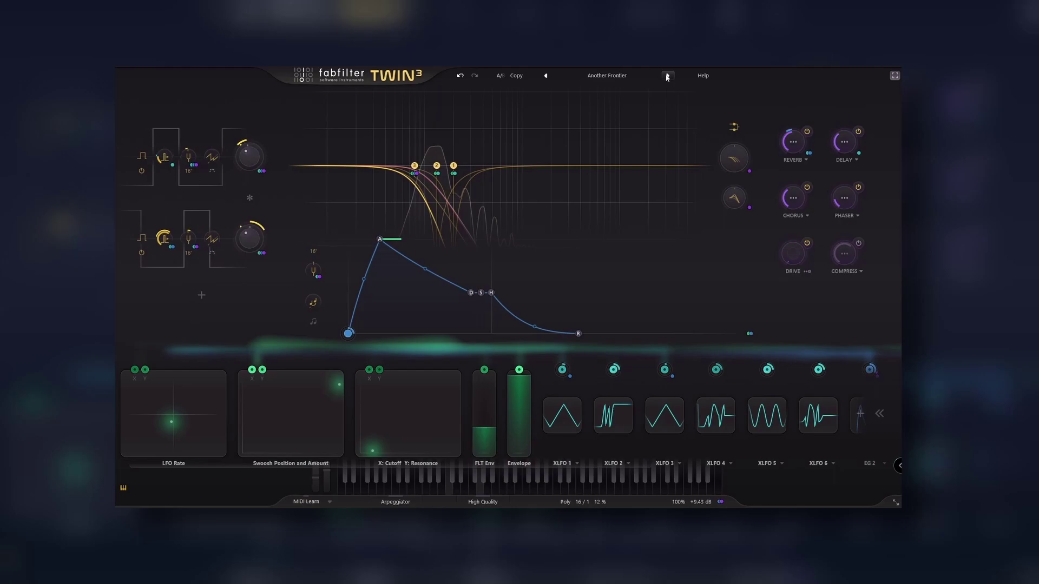
pyautogui.click(667, 76)
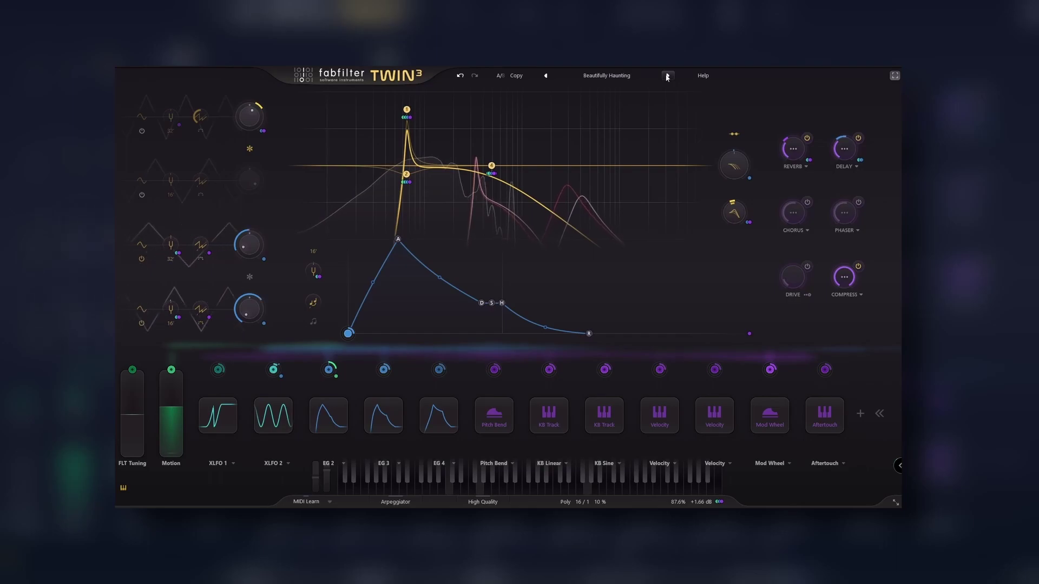
# Step: Audition the Brittle Beginnings preset and switch to the bell presets Broken Bell and House Bell
pyautogui.click(667, 76)
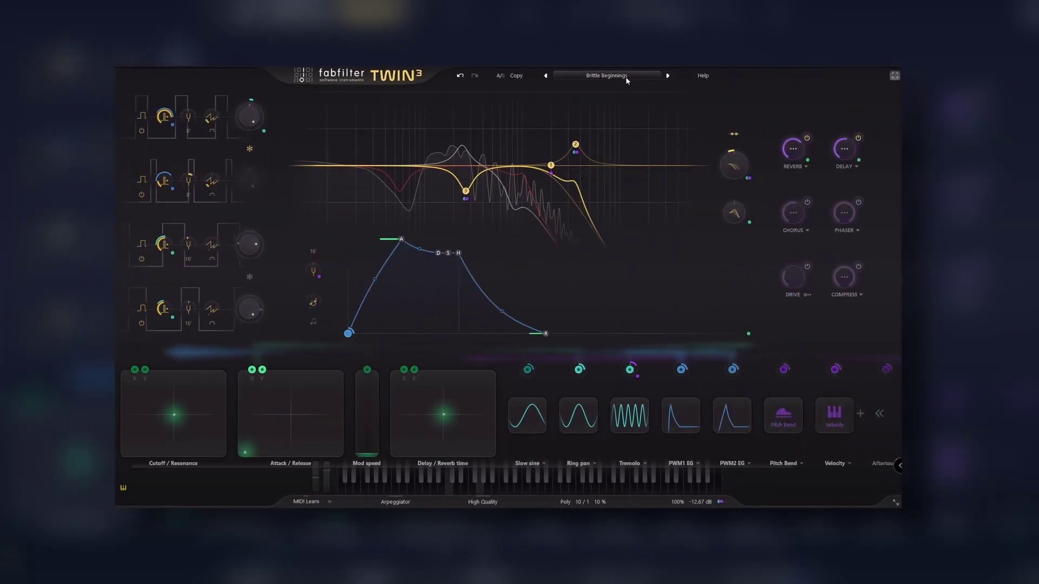
pyautogui.click(625, 78)
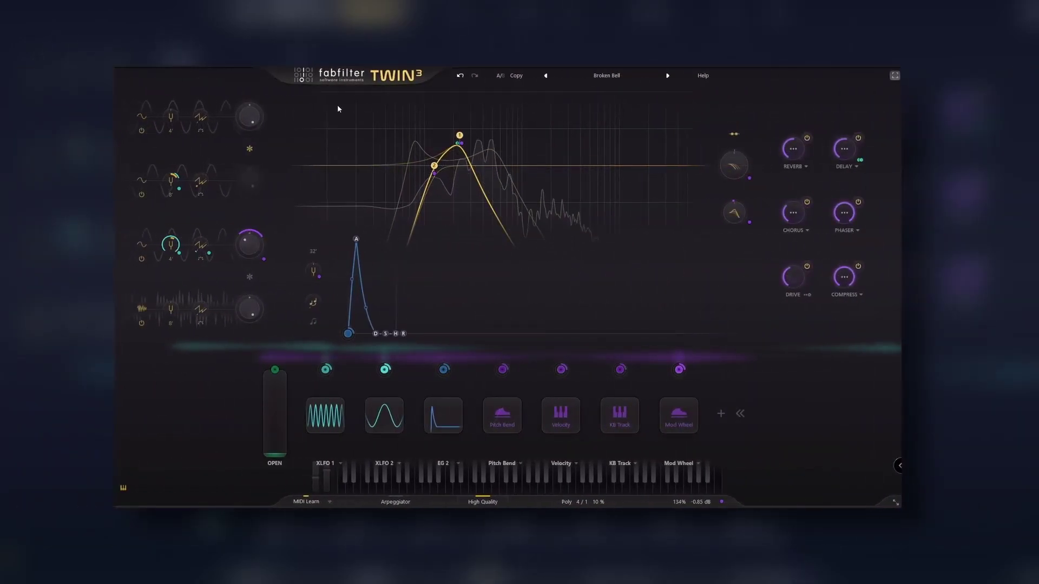
pyautogui.click(667, 76)
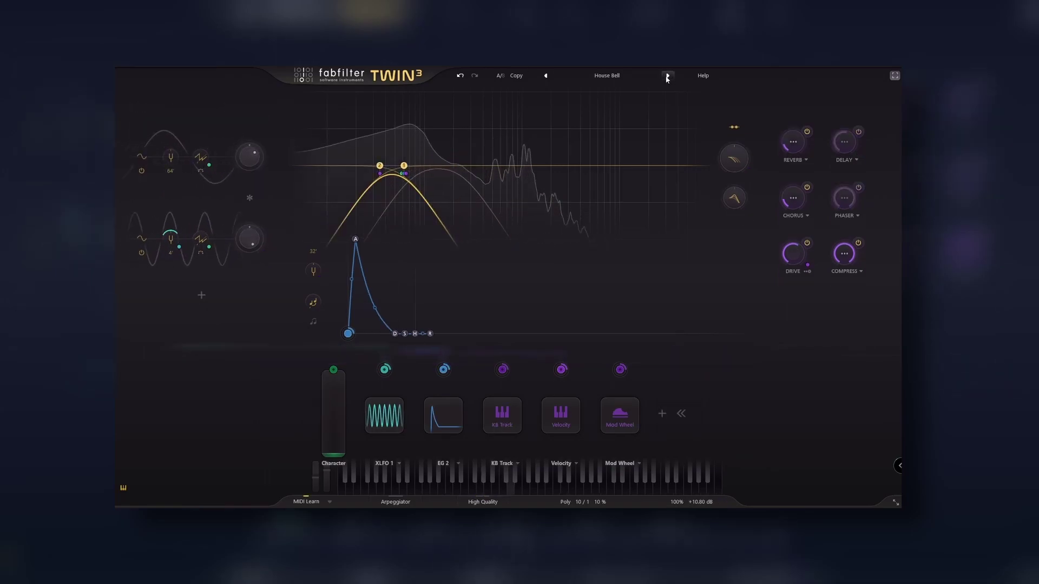
# Step: Audition the following presets in order: Ivalo, Metallic Pluck, Pluck of Aegis, RAVE 2k and Singing Typewriter
pyautogui.click(667, 75)
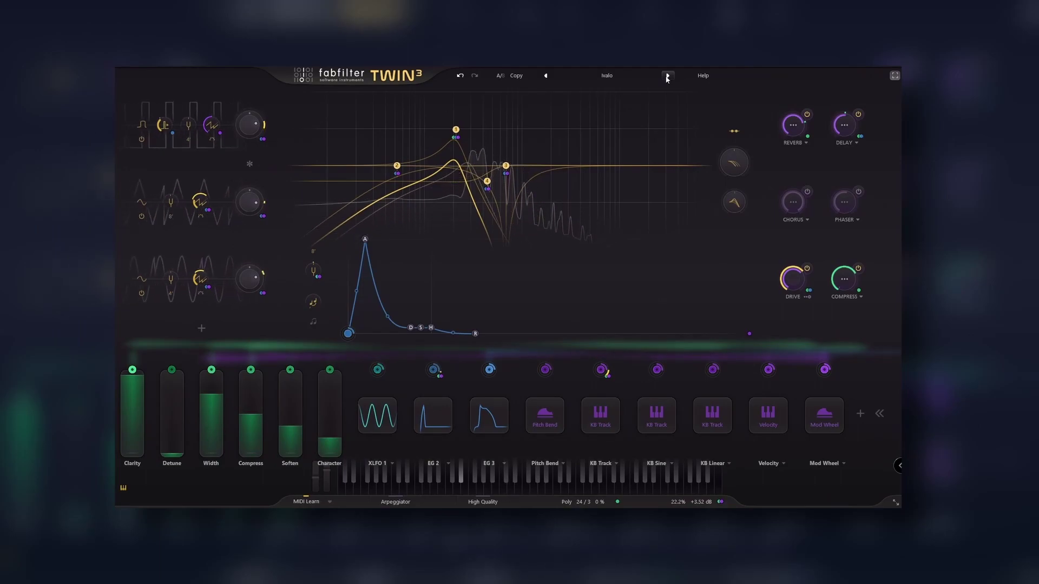
pyautogui.click(667, 76)
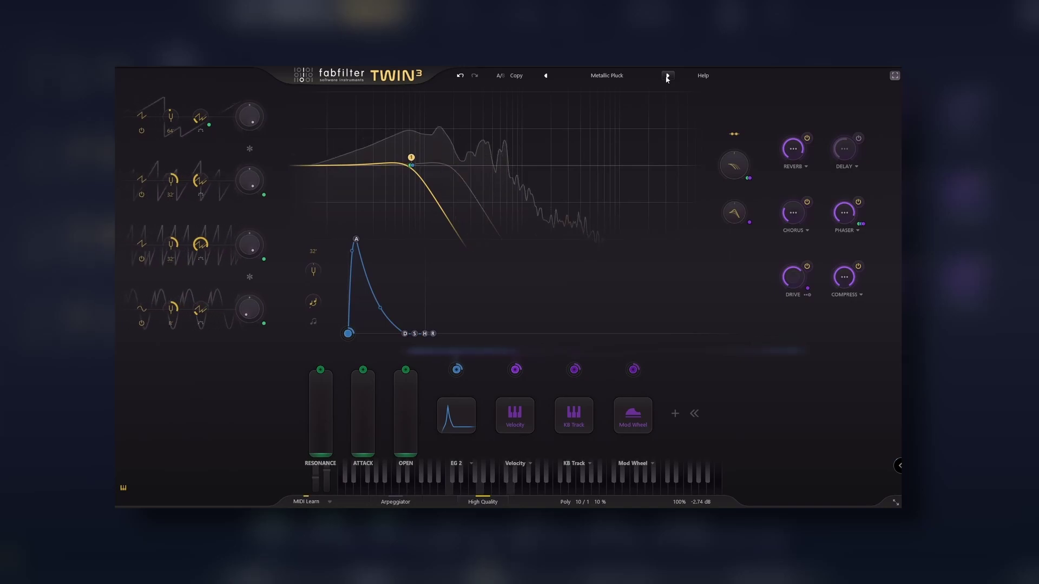
pyautogui.click(764, 75)
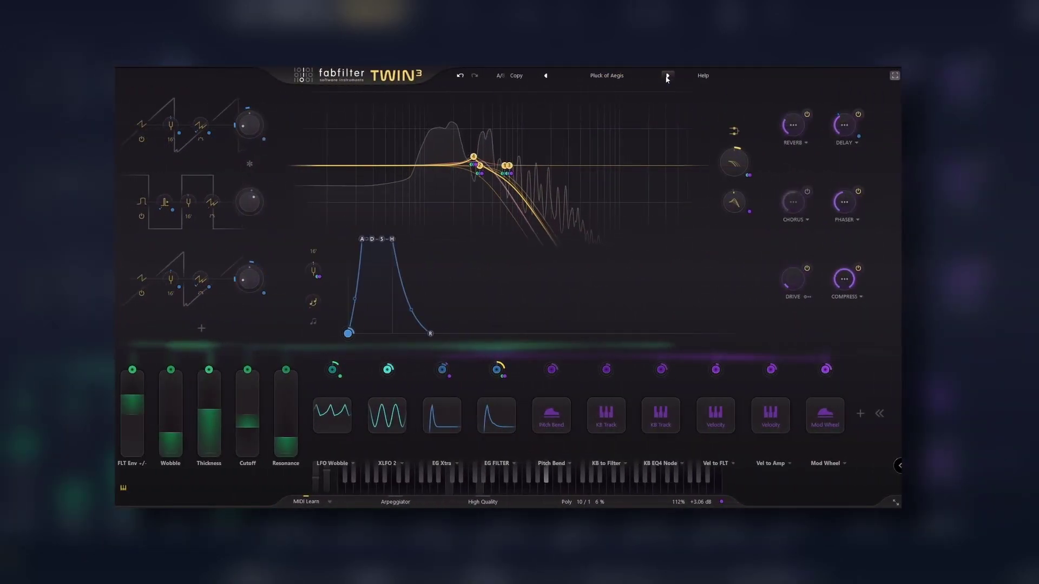
pyautogui.click(667, 76)
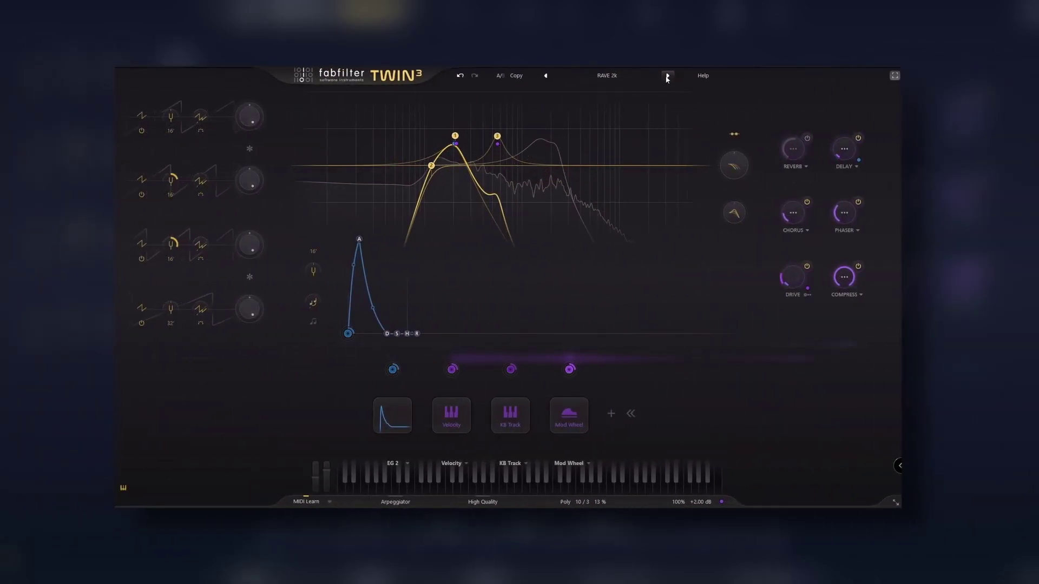
pyautogui.click(667, 76)
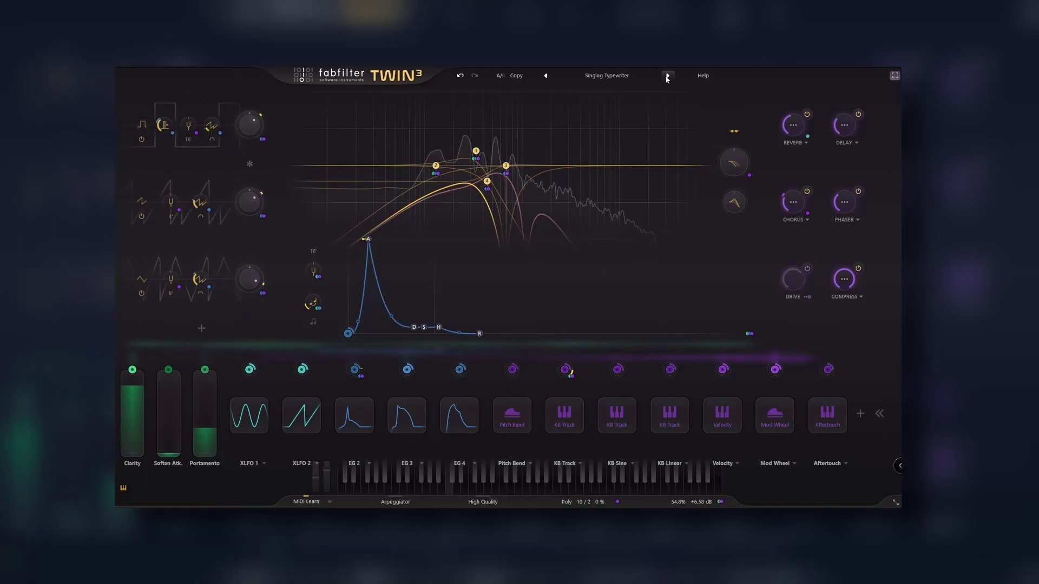
# Step: Continue past Singing Typewriter to audition the presets Absolution, Acid Milk and Adventures in Stereo
pyautogui.click(667, 77)
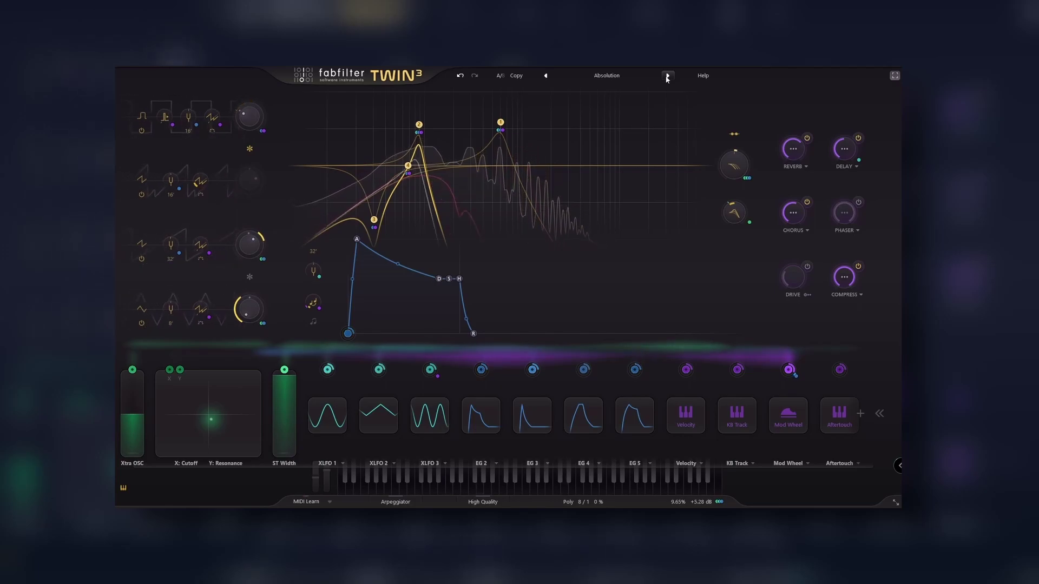
pyautogui.click(667, 76)
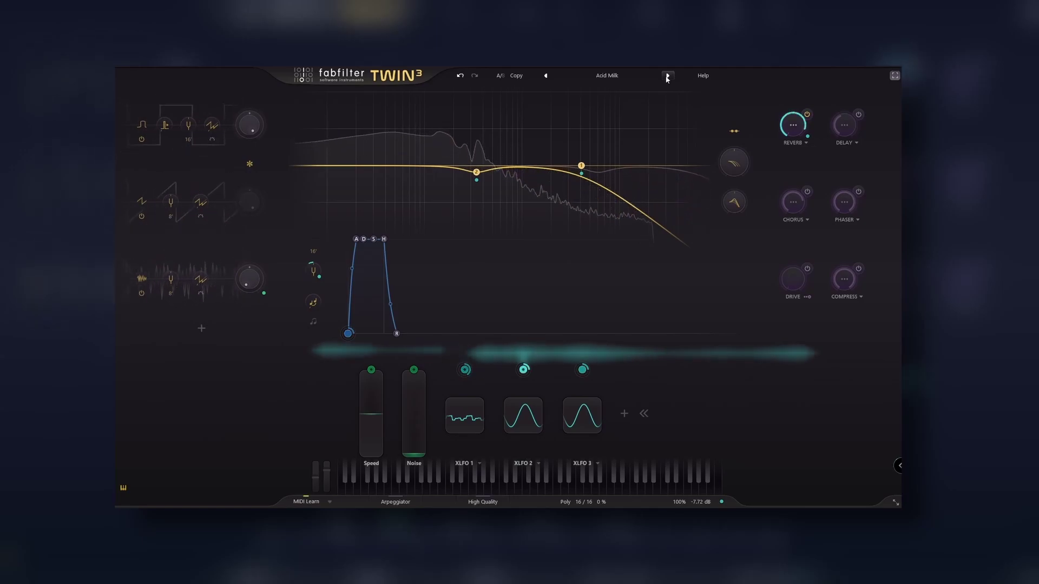
pyautogui.click(667, 76)
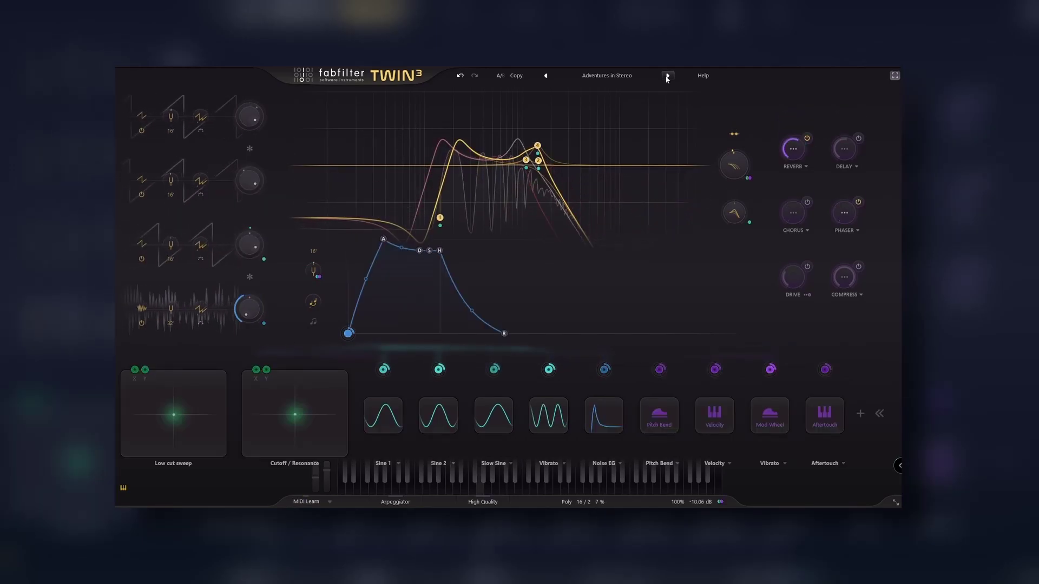